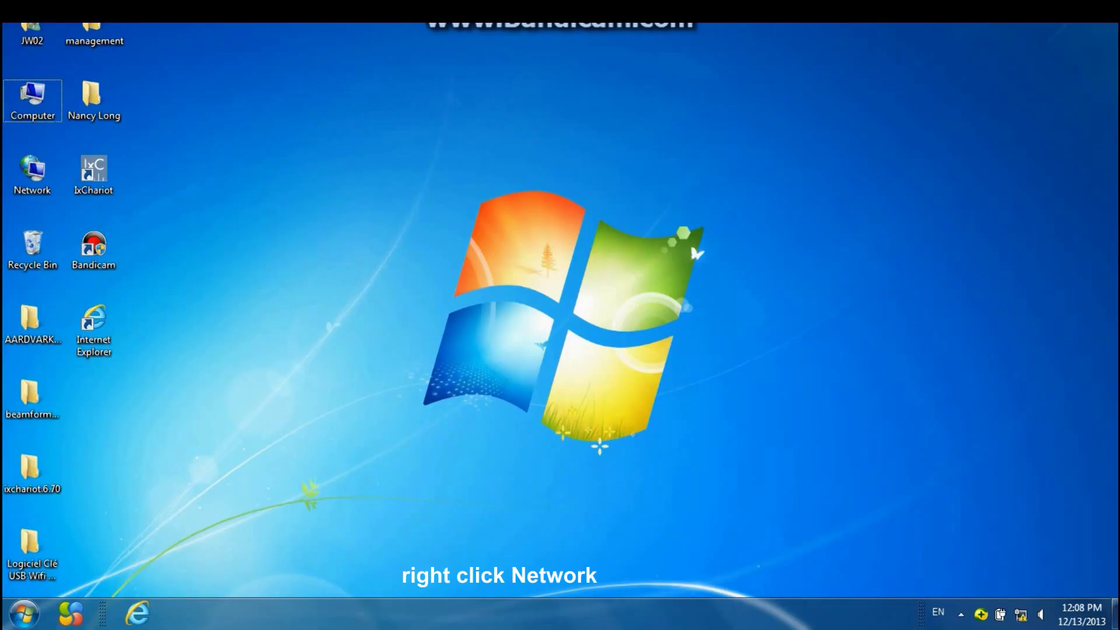
- Confirm the Local Area Connection's IPv4 obtains IP and DNS automatically, then close both dialogs
{"action": "right_click", "coordinate": [32, 175]}
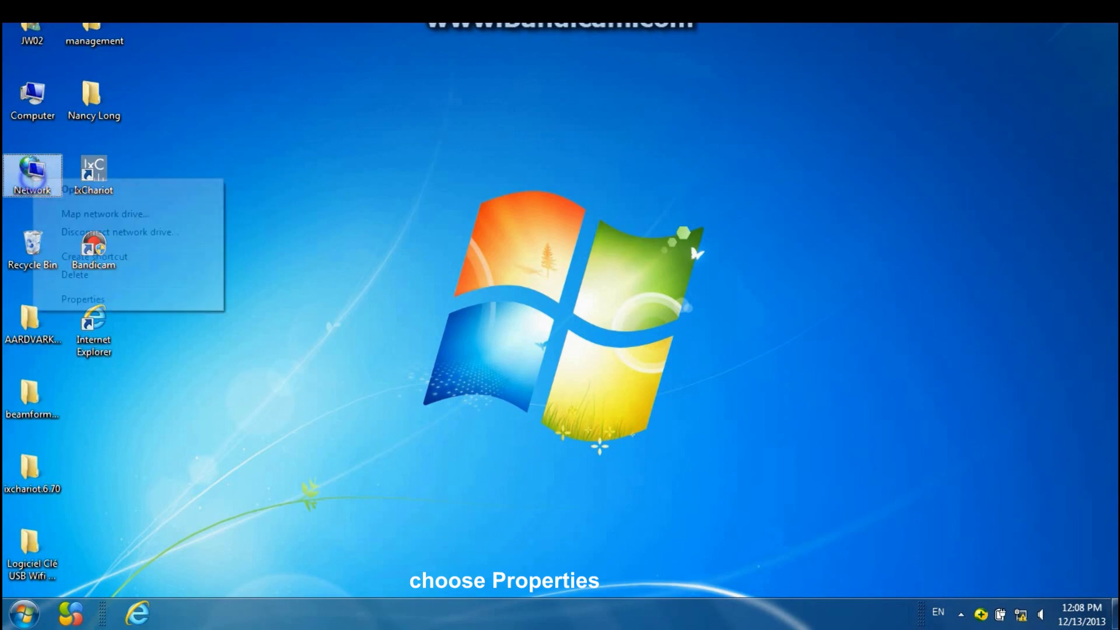
{"action": "left_click", "coordinate": [83, 298]}
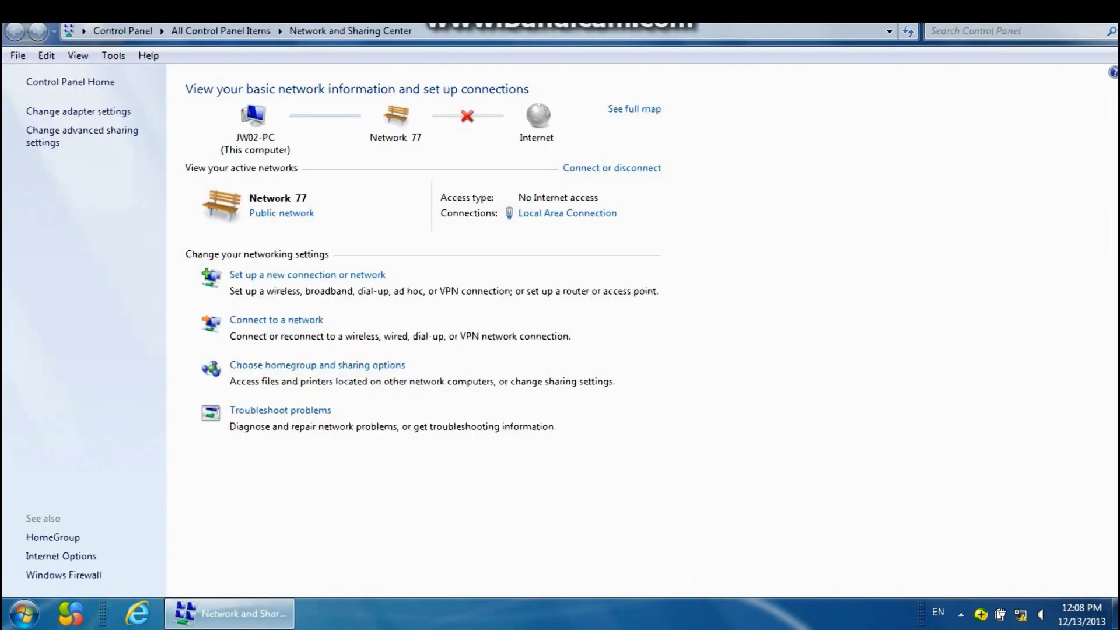
{"action": "left_click", "coordinate": [87, 110]}
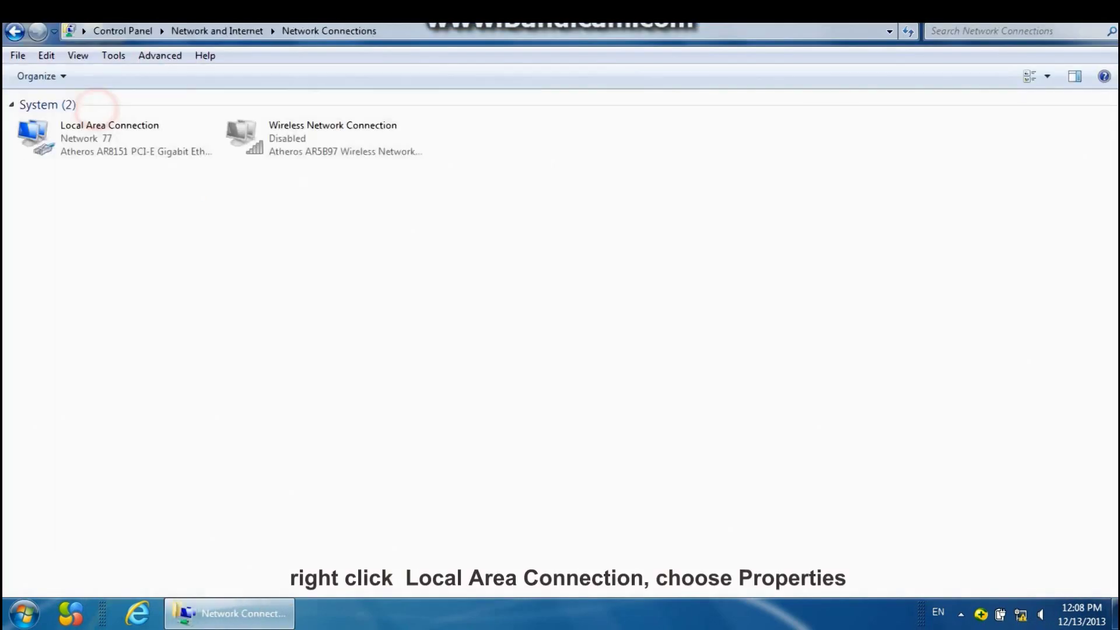
{"action": "right_click", "coordinate": [115, 126]}
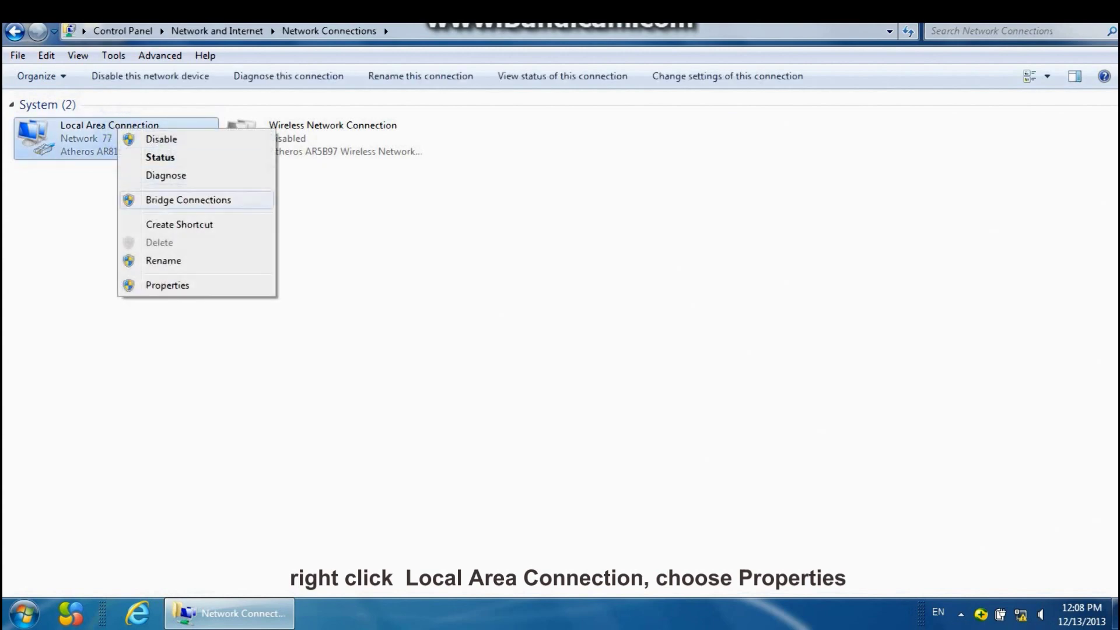
{"action": "left_click", "coordinate": [174, 285]}
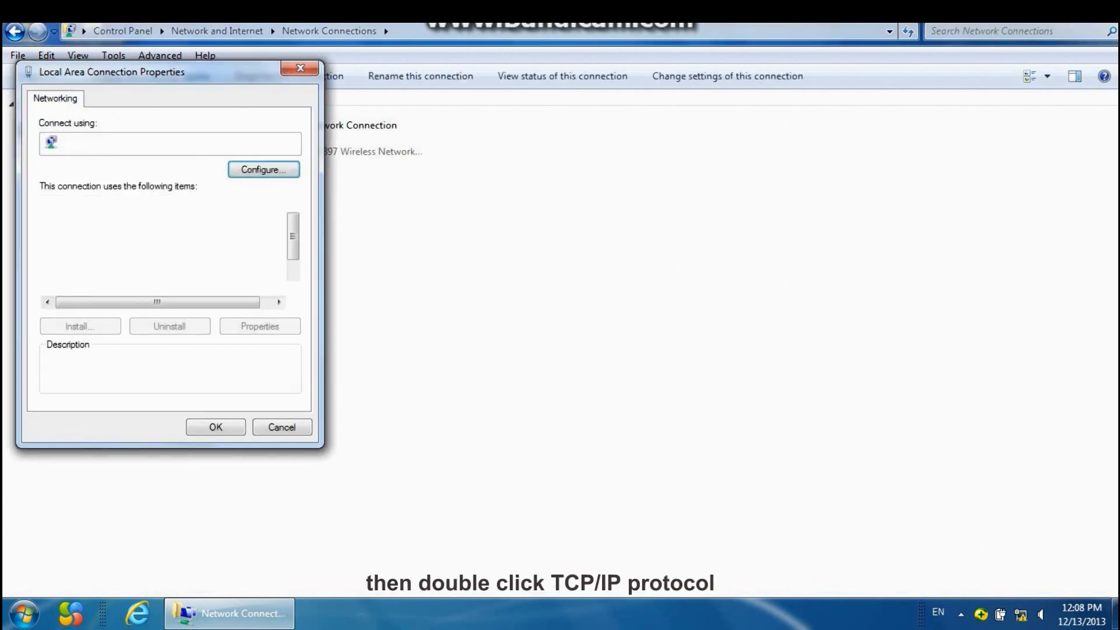
{"action": "left_click_drag", "start_coordinate": [292, 234], "coordinate": [292, 257]}
{"action": "double_click", "coordinate": [212, 257]}
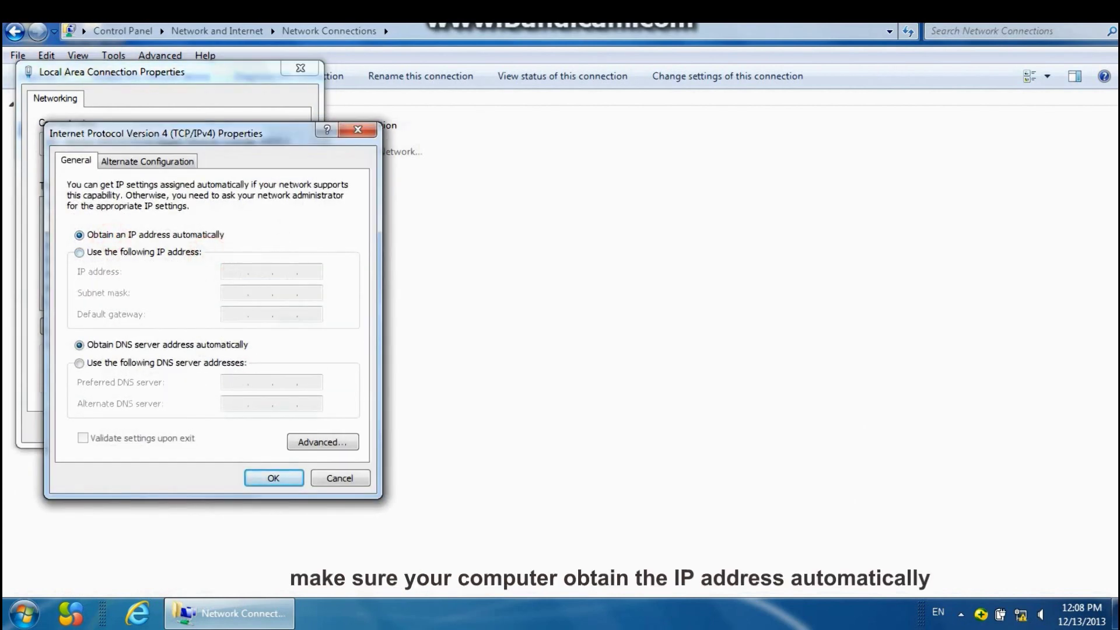
{"action": "left_click", "coordinate": [260, 475]}
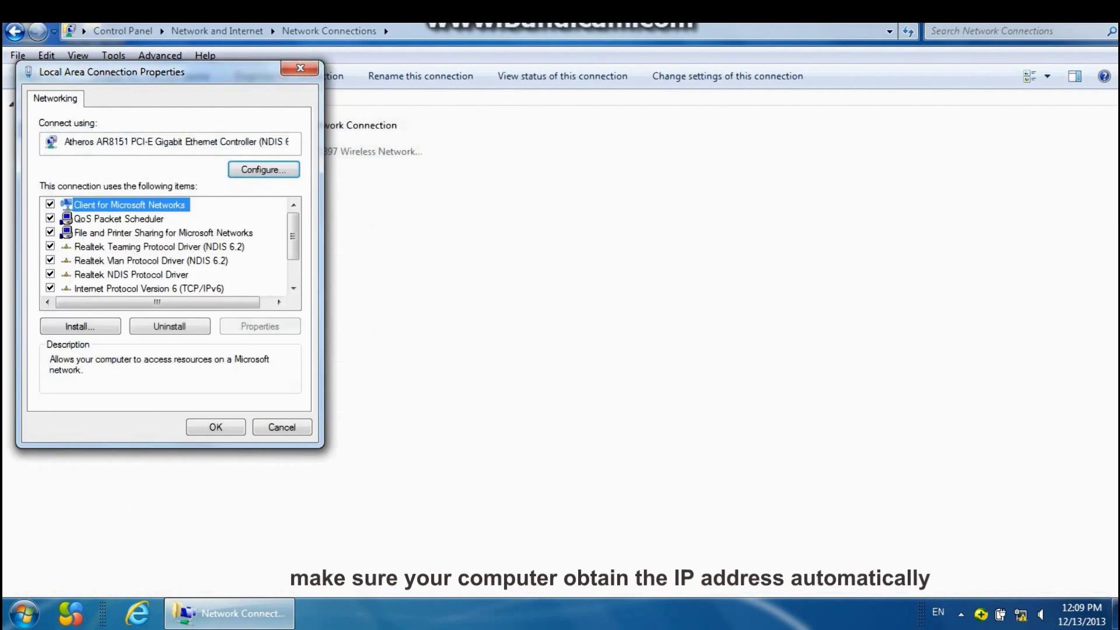
{"action": "left_click", "coordinate": [240, 425]}
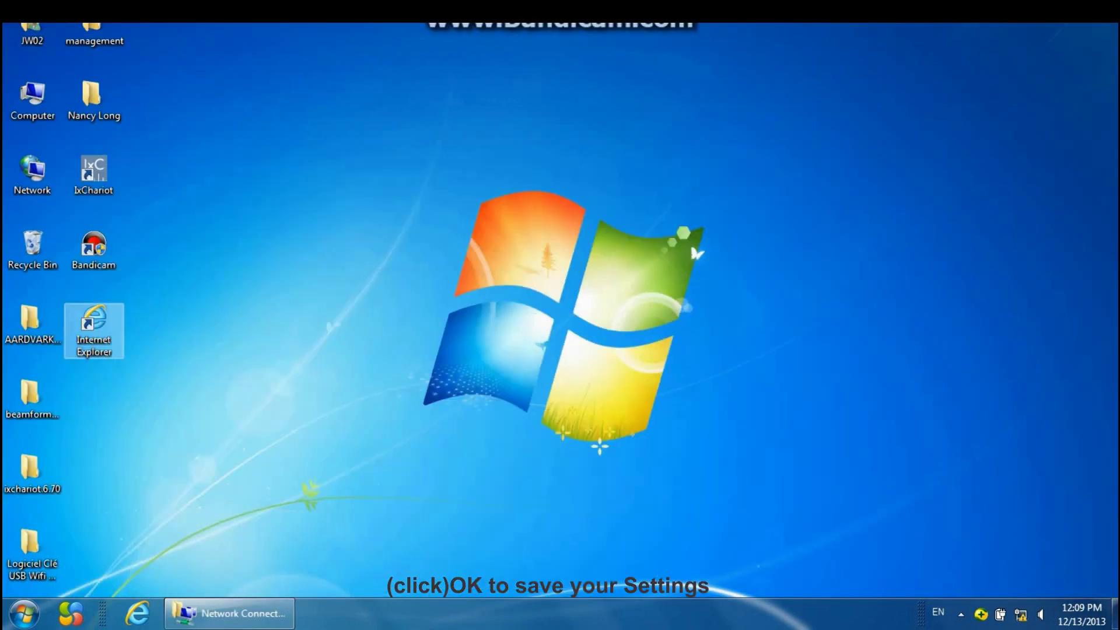
- Launch Internet Explorer and load the router page at 192.168.1.1
{"action": "double_click", "coordinate": [94, 327]}
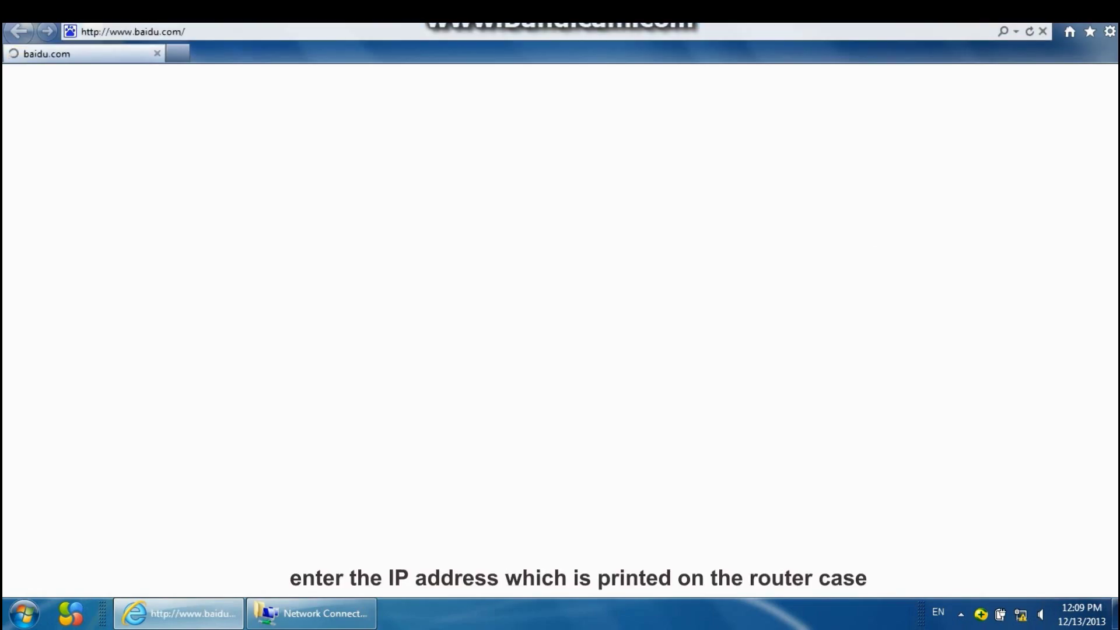
{"action": "left_click", "coordinate": [210, 31]}
{"action": "type", "text": "19"}
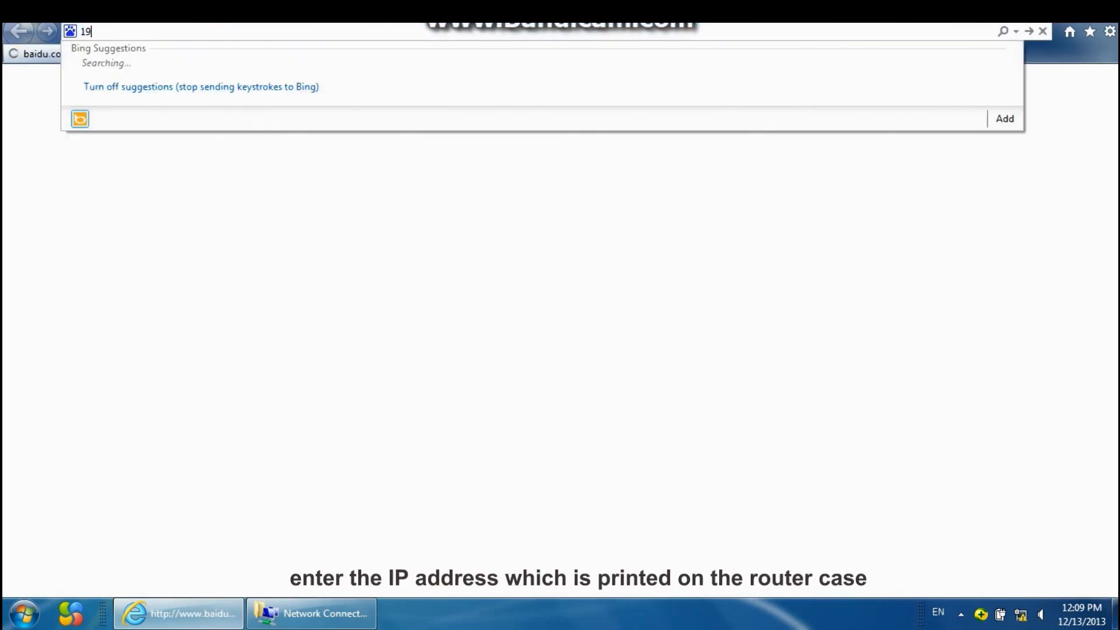
{"action": "type", "text": "2.168."}
{"action": "type", "text": "1.1"}
{"action": "key", "text": "Return"}
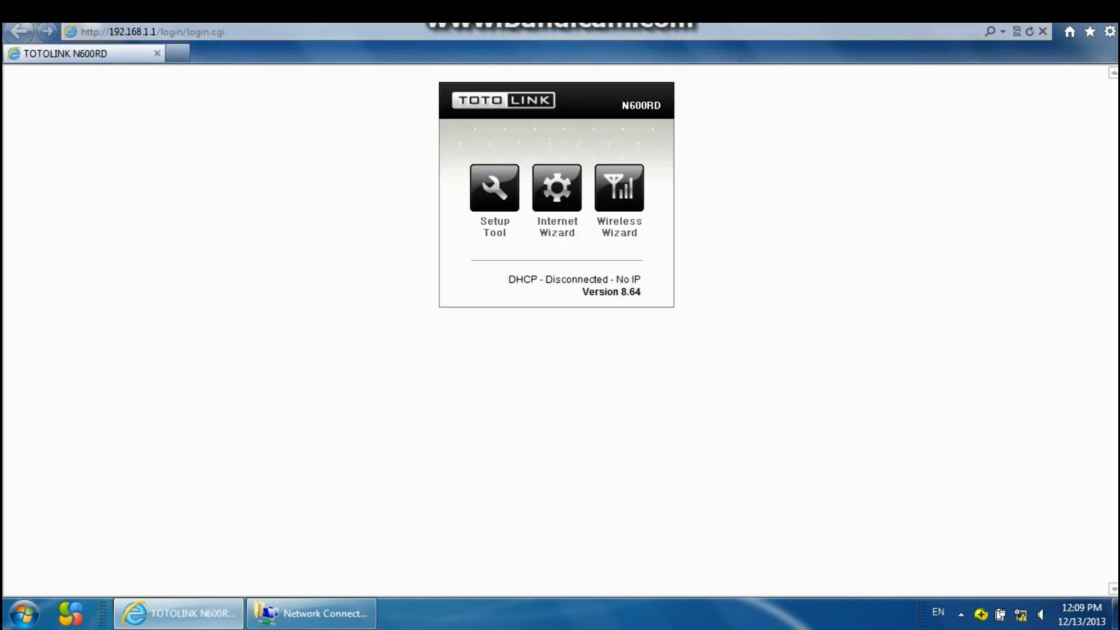
{"action": "left_click", "coordinate": [558, 188]}
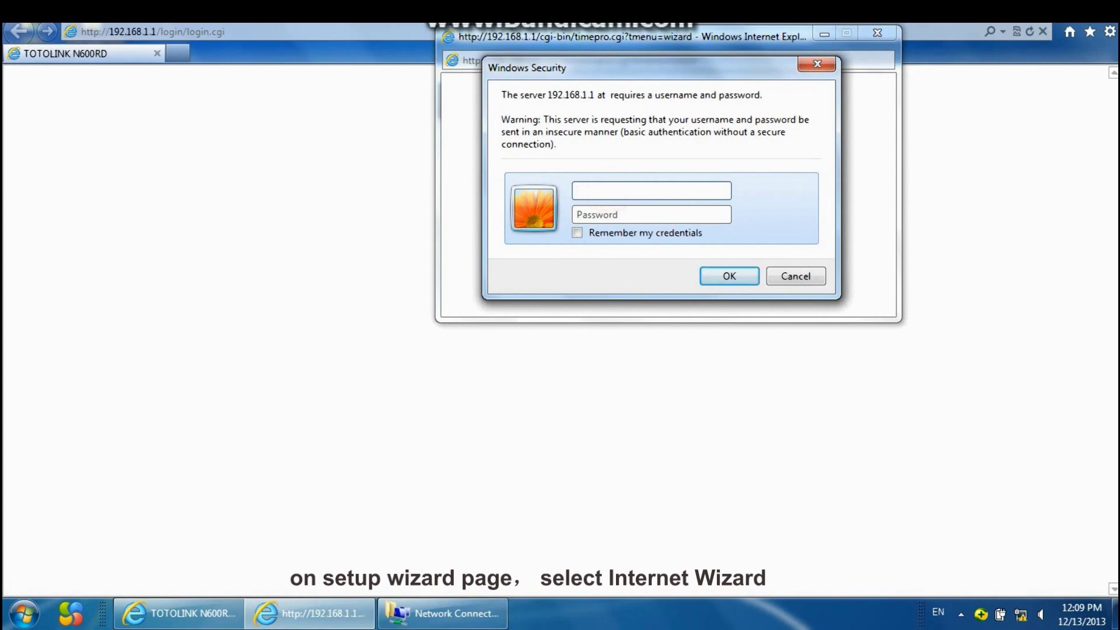
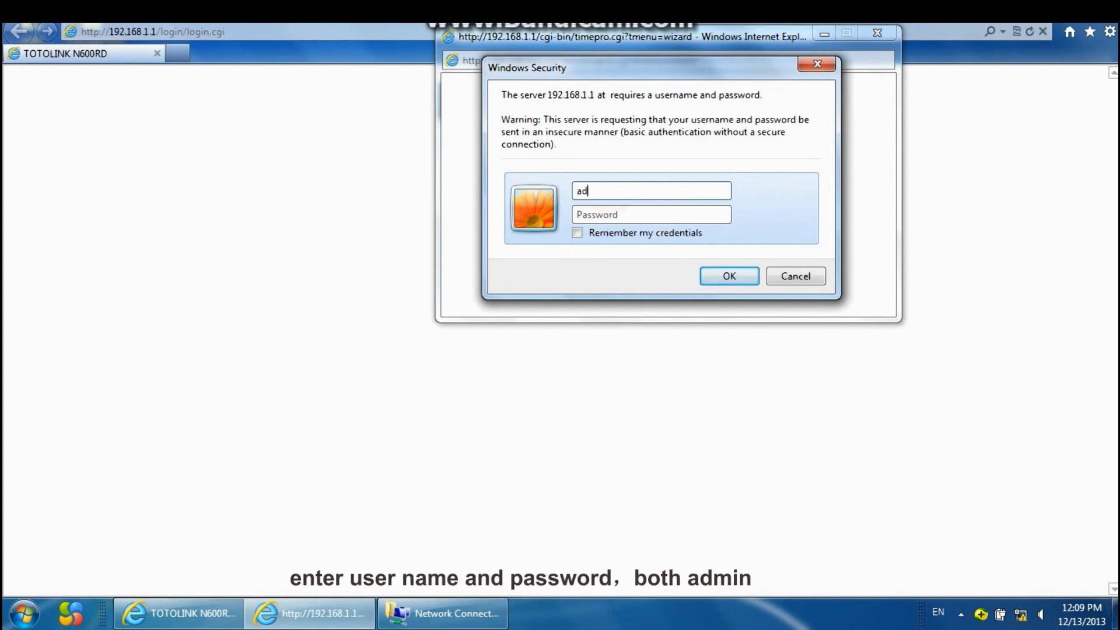
{"action": "key", "text": "Tab"}
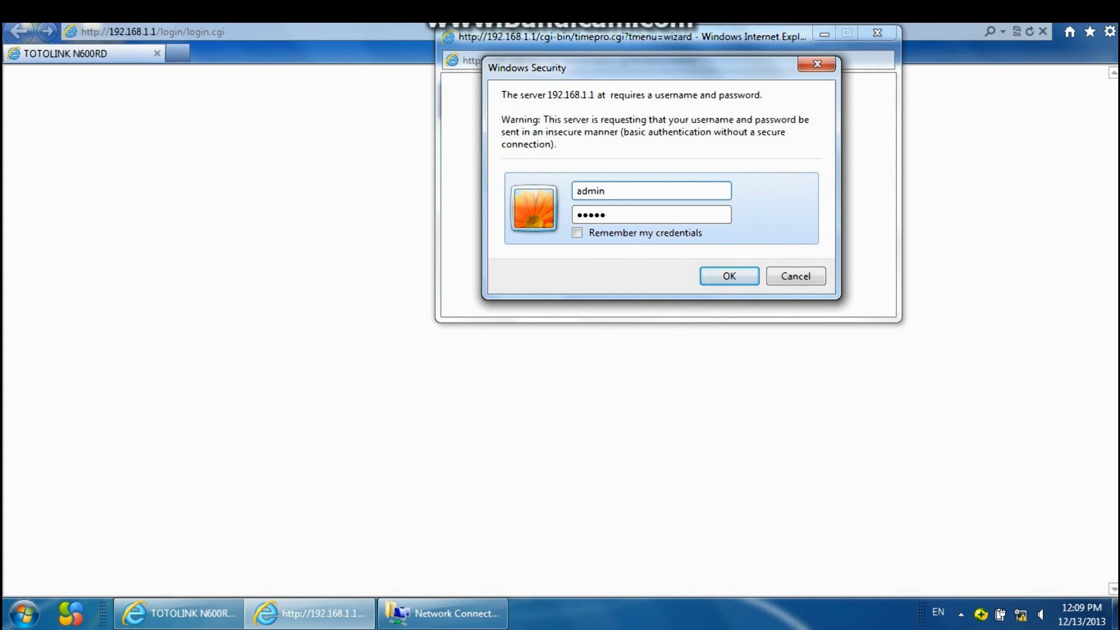
{"action": "left_click", "coordinate": [741, 272]}
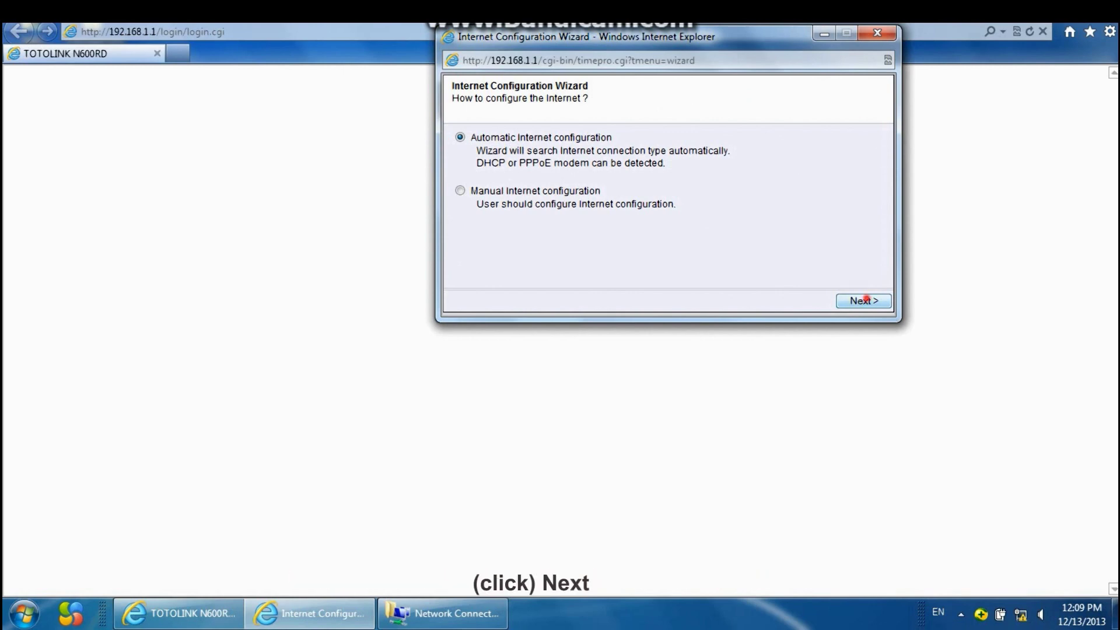
{"action": "left_click", "coordinate": [865, 301]}
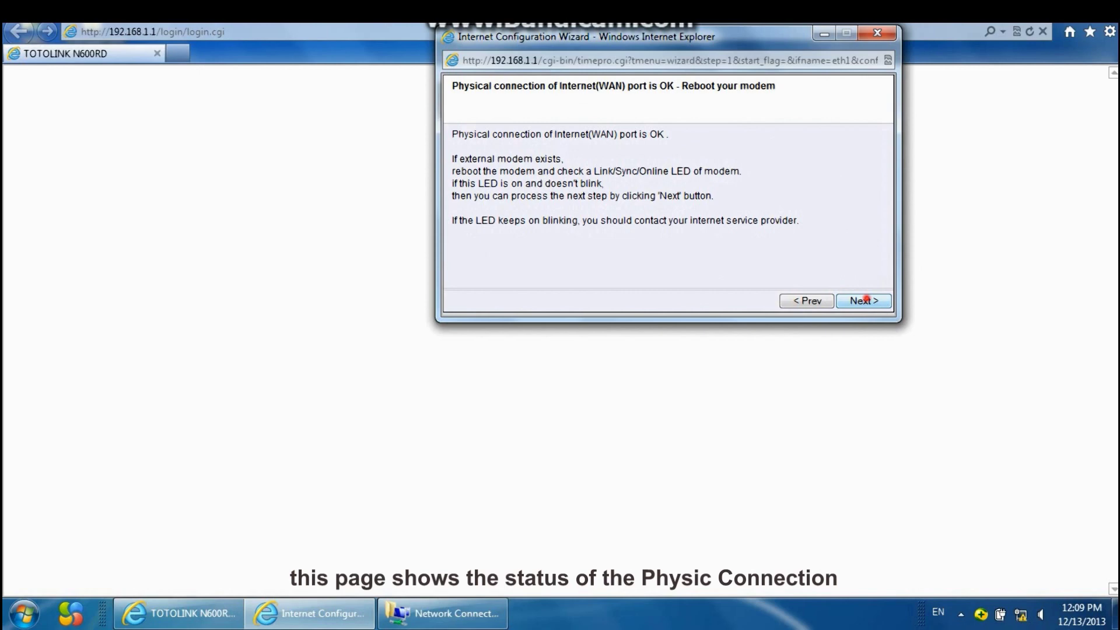
{"action": "left_click", "coordinate": [865, 300]}
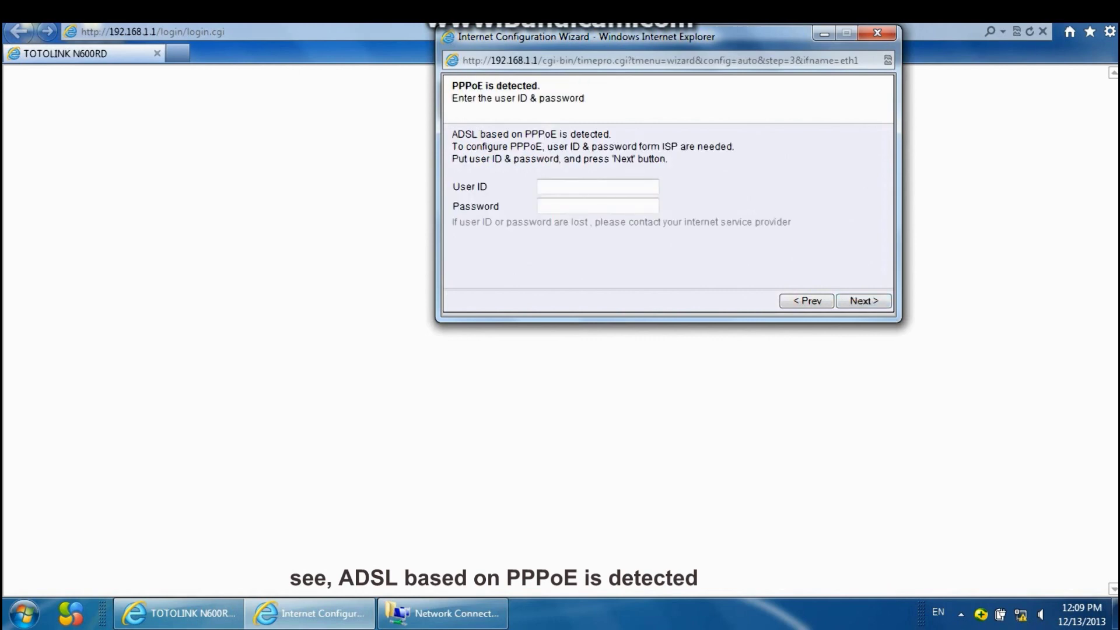
{"action": "left_click", "coordinate": [606, 192]}
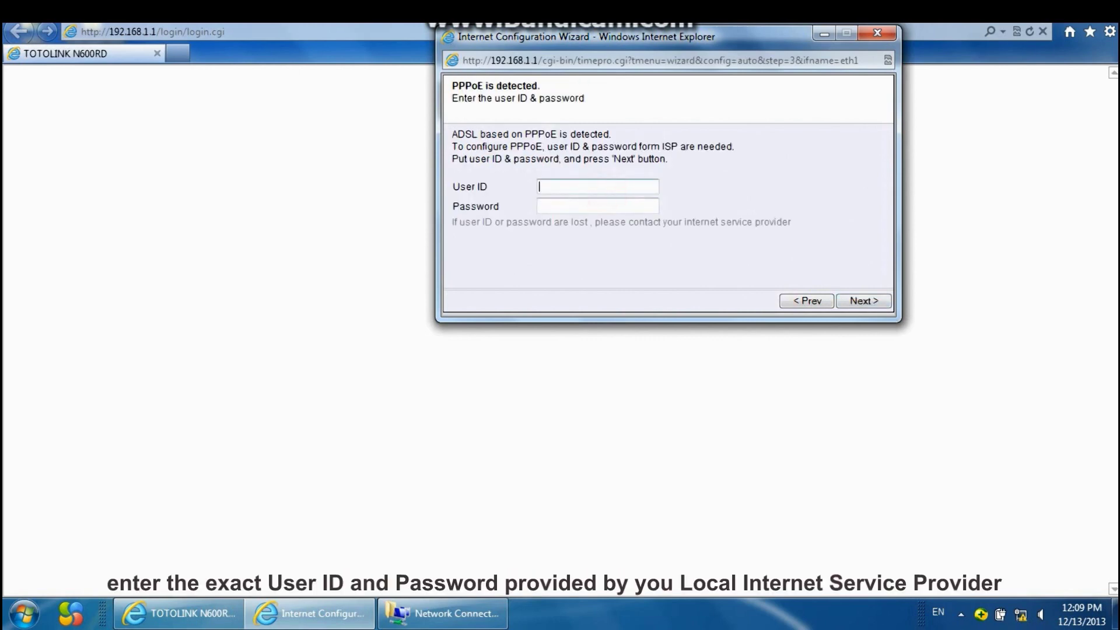
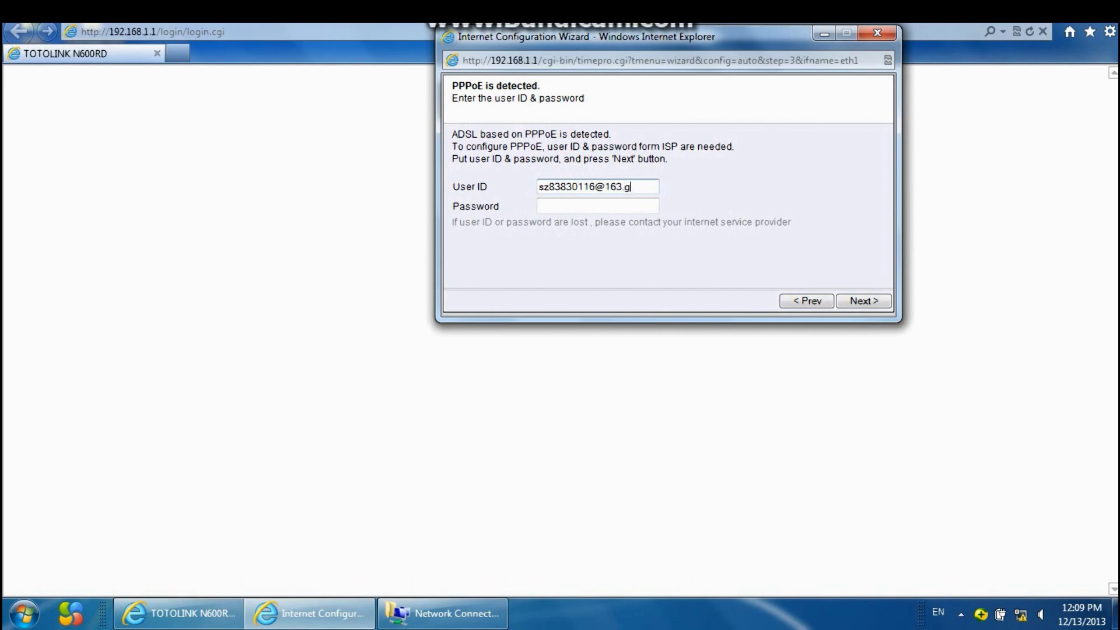
{"action": "key", "text": "Tab"}
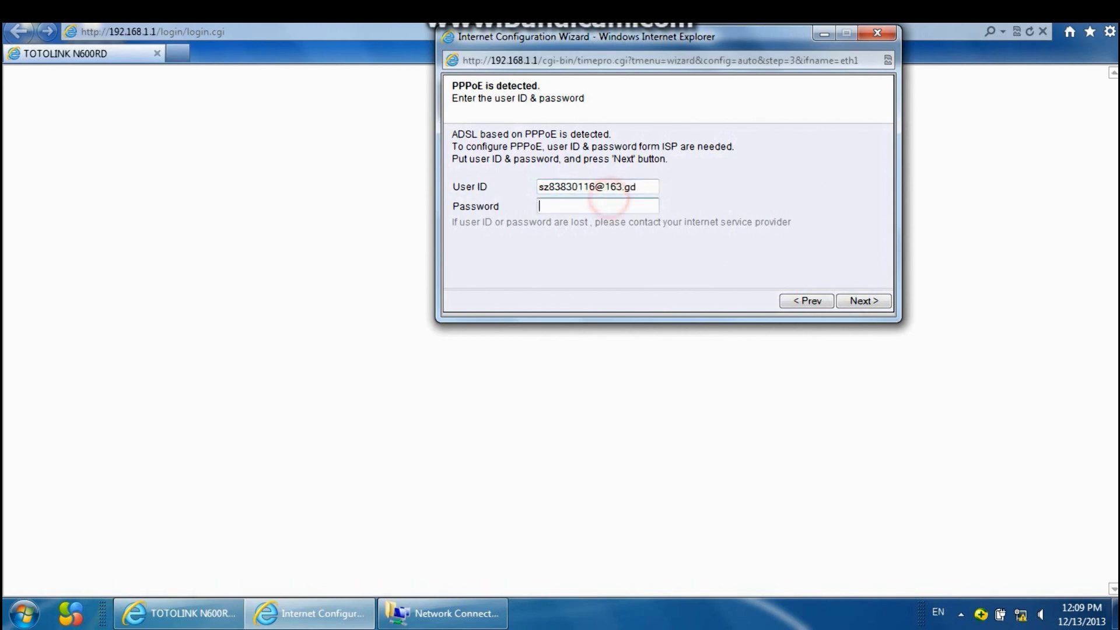
{"action": "key", "text": "Caps_Lock"}
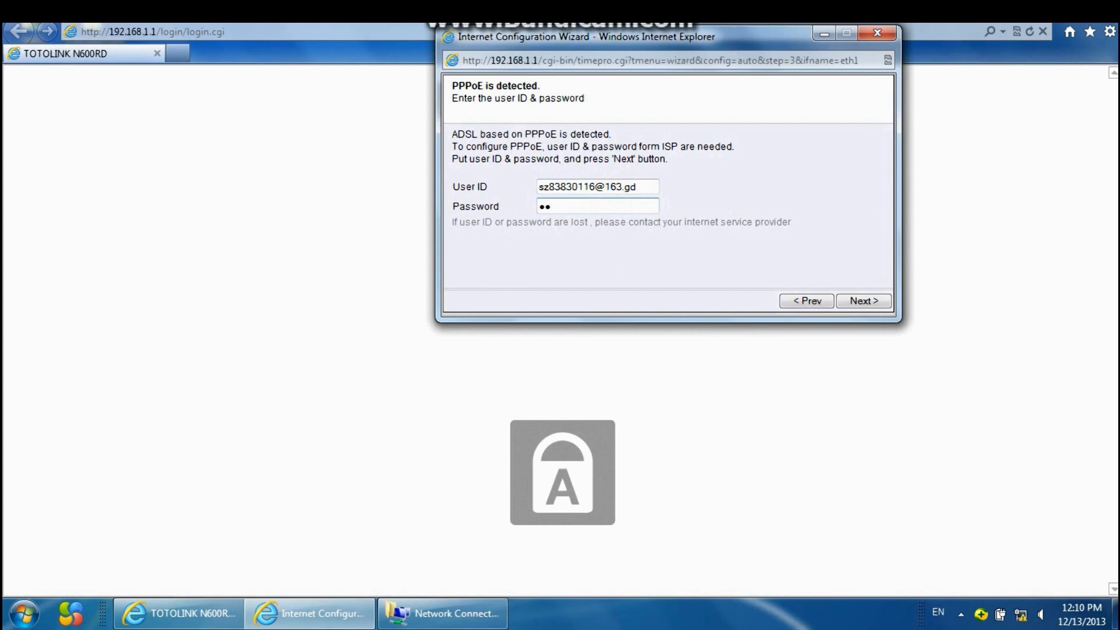
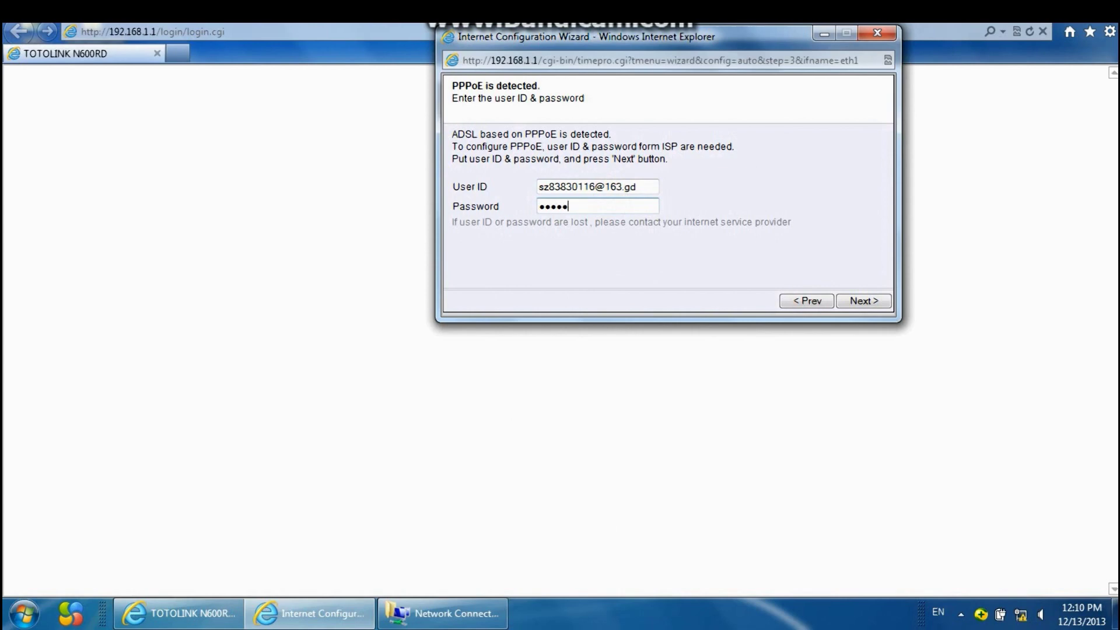
- Submit the PPPoE credentials to connect, then Save and Close on the Internet-is-ready page
{"action": "left_click", "coordinate": [862, 300]}
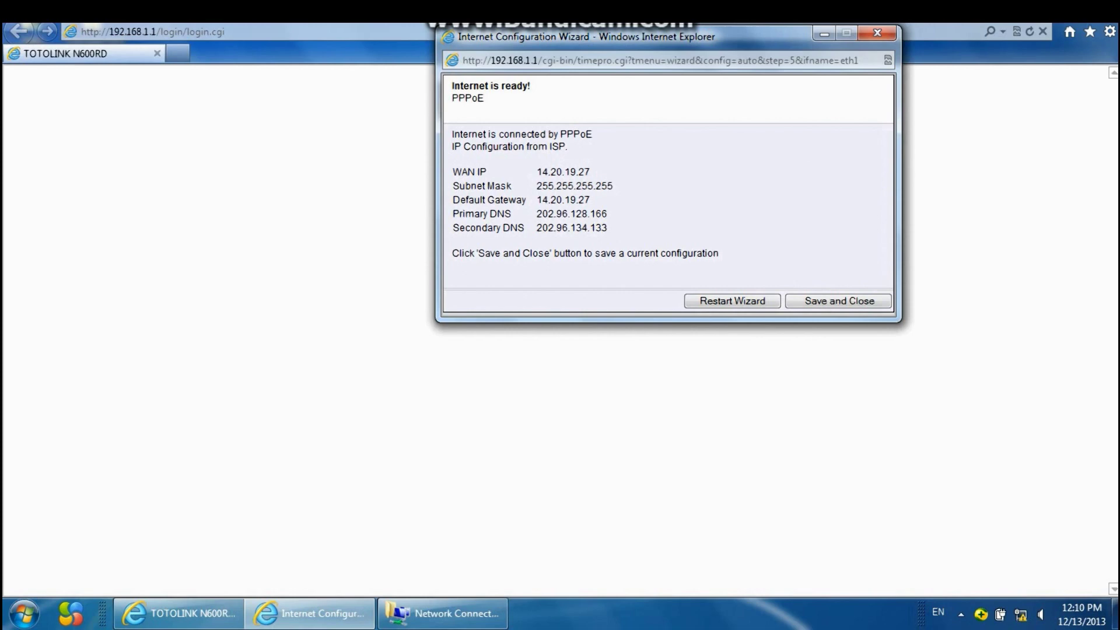
{"action": "left_click", "coordinate": [851, 297]}
{"action": "left_click", "coordinate": [851, 297]}
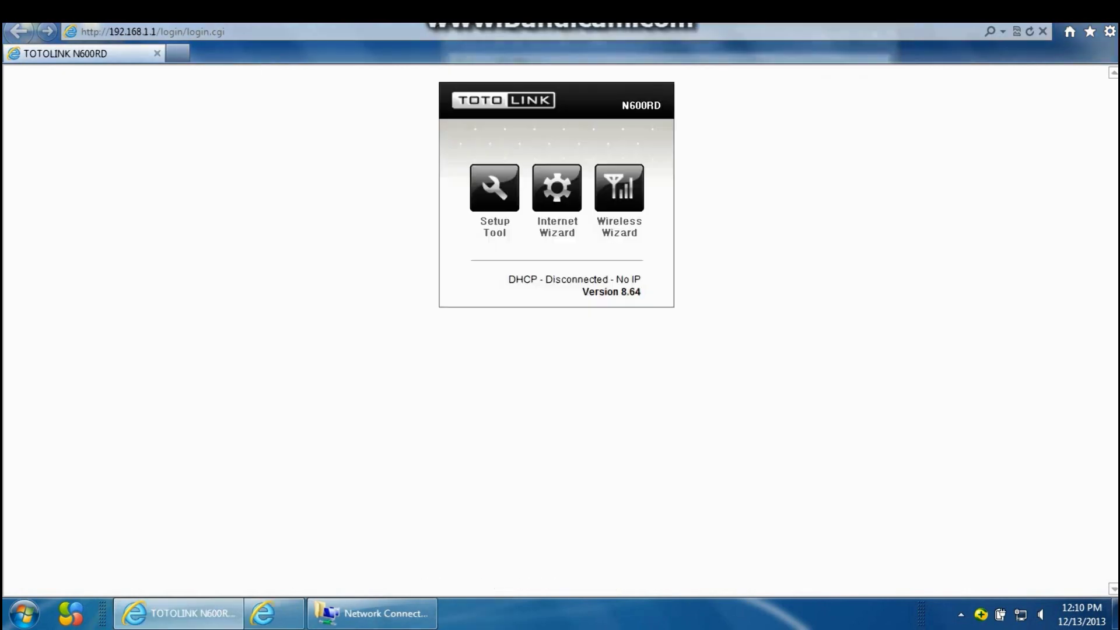
{"action": "left_click", "coordinate": [177, 53]}
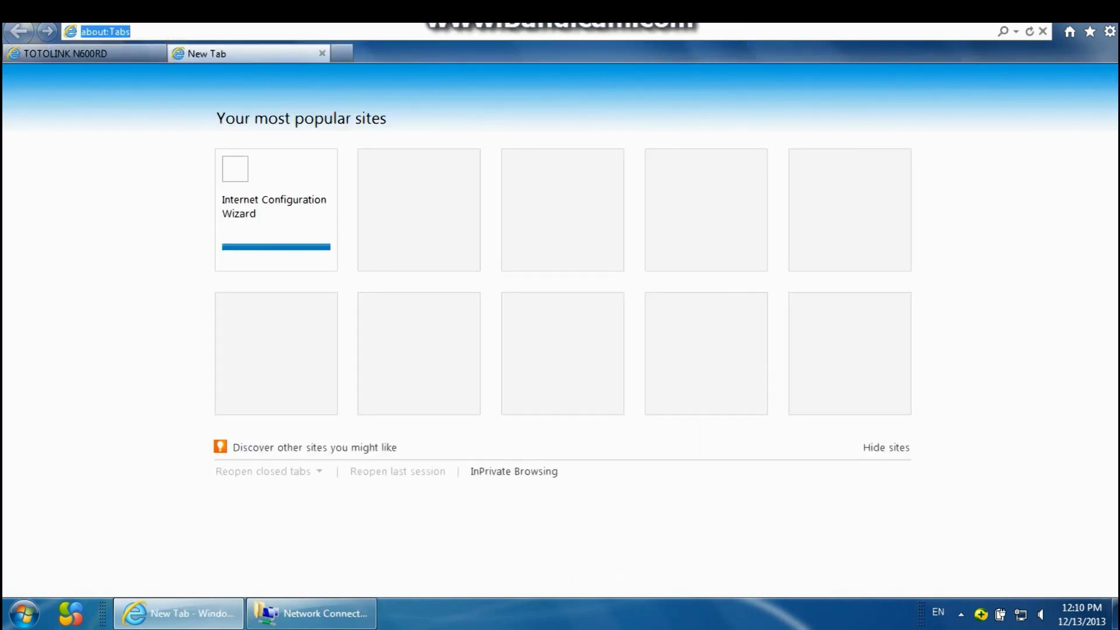
{"action": "type", "text": "www."}
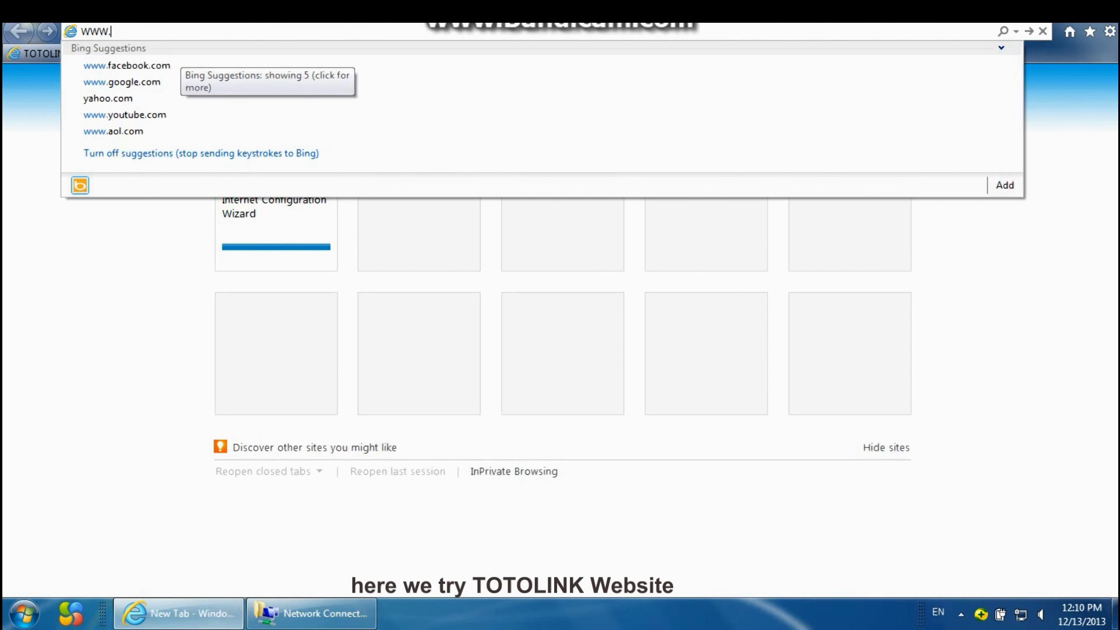
{"action": "type", "text": "tot"}
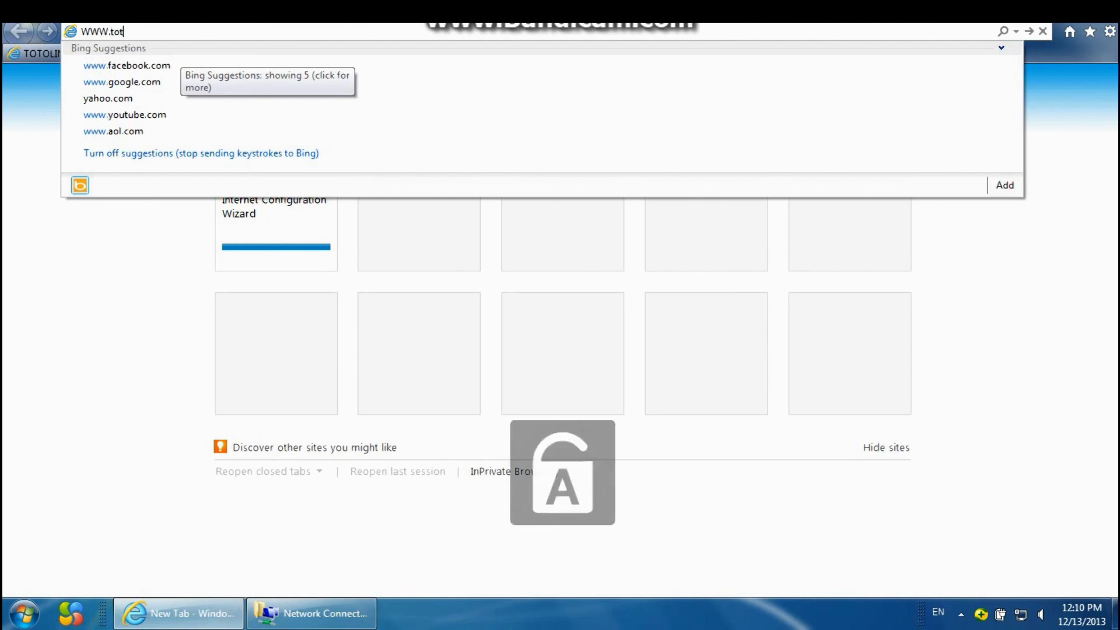
{"action": "type", "text": "olink.n"}
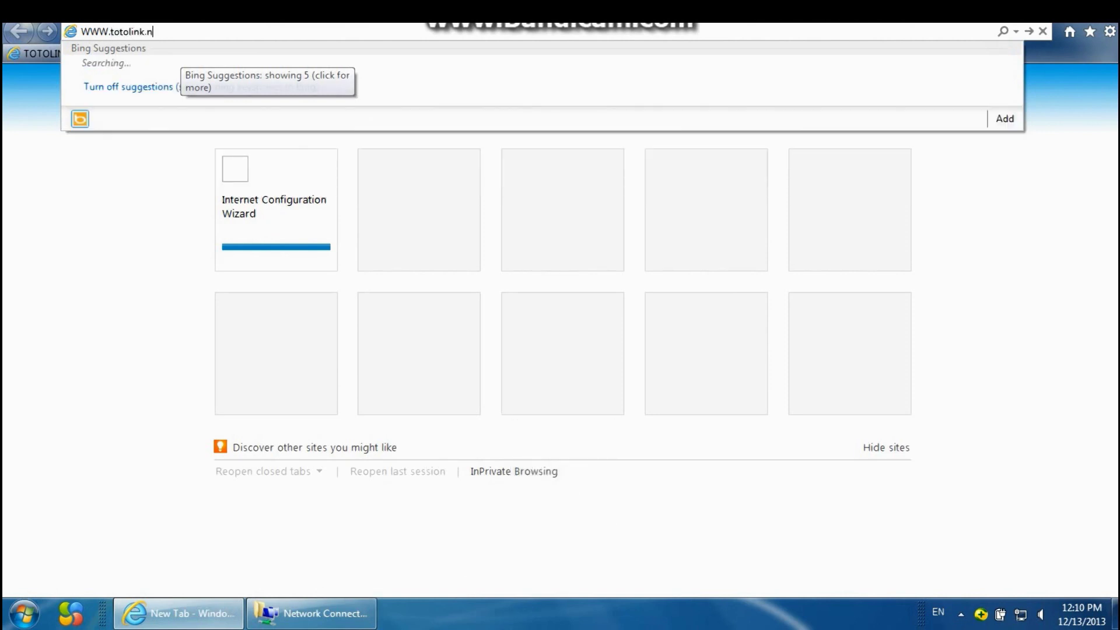
{"action": "type", "text": "et"}
{"action": "key", "text": "Return"}
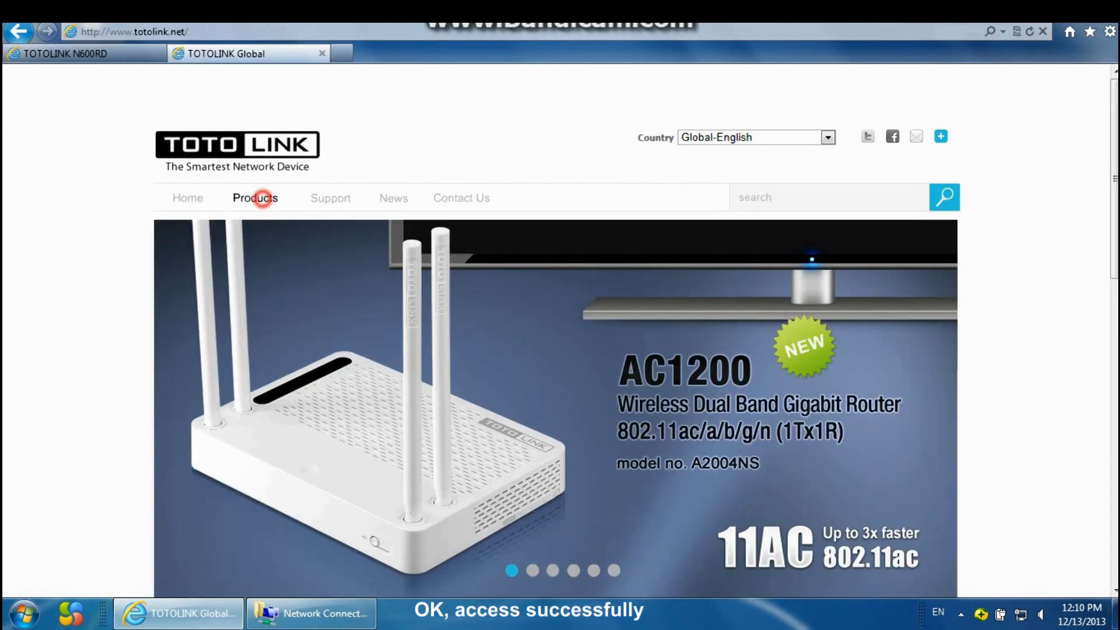
{"action": "left_click", "coordinate": [255, 198]}
{"action": "scroll", "coordinate": [561, 330], "scroll_direction": "down", "scroll_amount": 1}
{"action": "scroll", "coordinate": [560, 330], "scroll_direction": "down", "scroll_amount": 4}
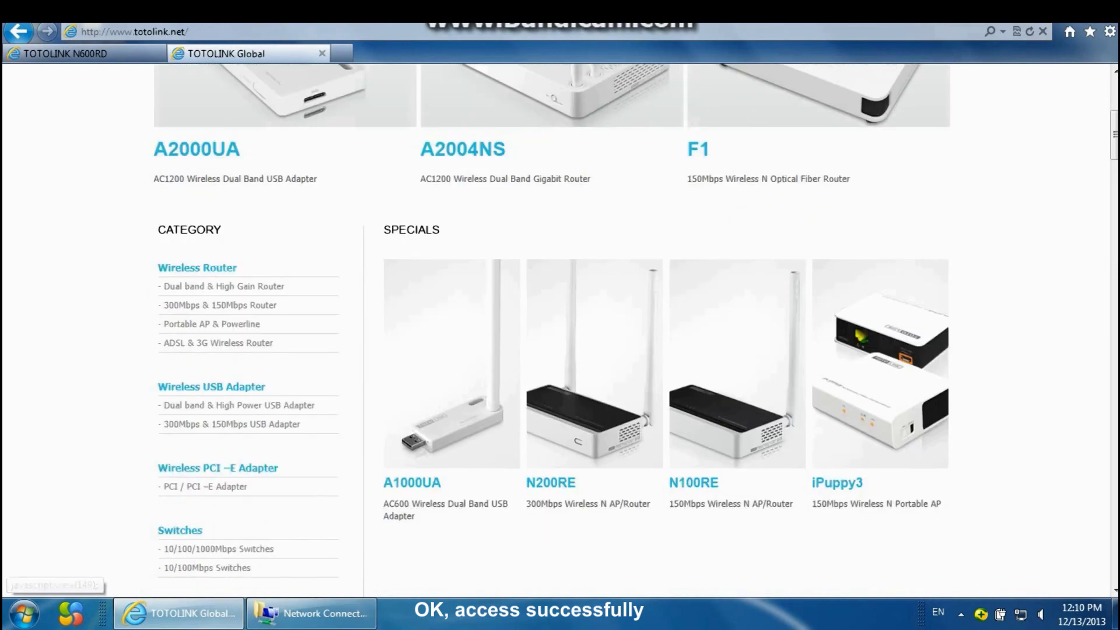
{"action": "scroll", "coordinate": [560, 329], "scroll_direction": "down", "scroll_amount": 3}
{"action": "scroll", "coordinate": [561, 330], "scroll_direction": "down", "scroll_amount": 1}
{"action": "scroll", "coordinate": [560, 329], "scroll_direction": "down", "scroll_amount": 5}
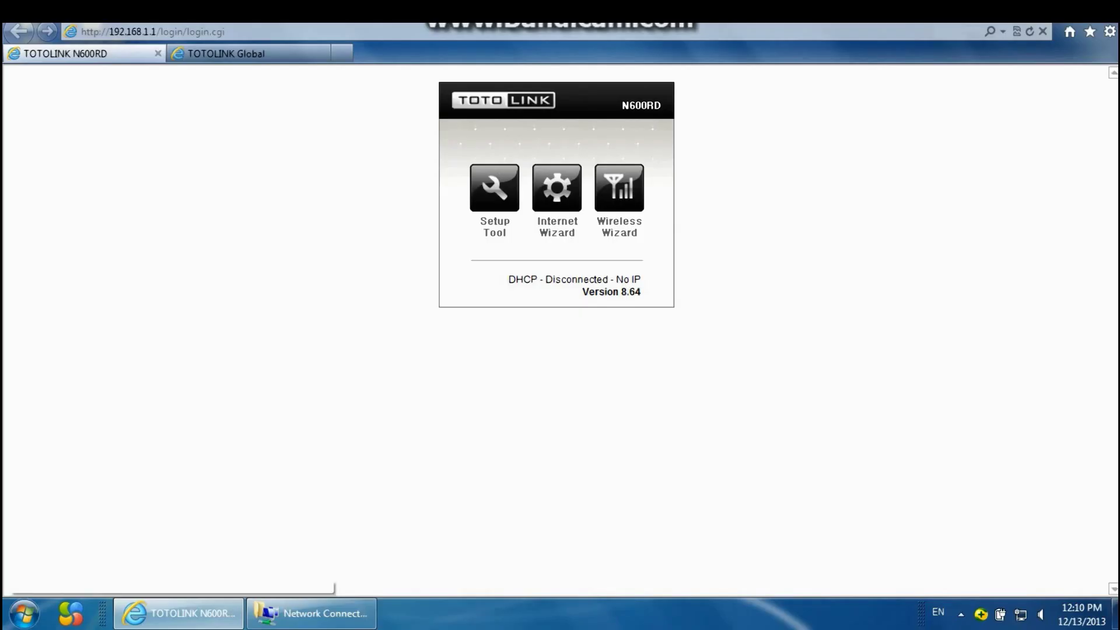
- Start the Wireless Wizard and keep Europe as the country region
{"action": "left_click", "coordinate": [620, 188]}
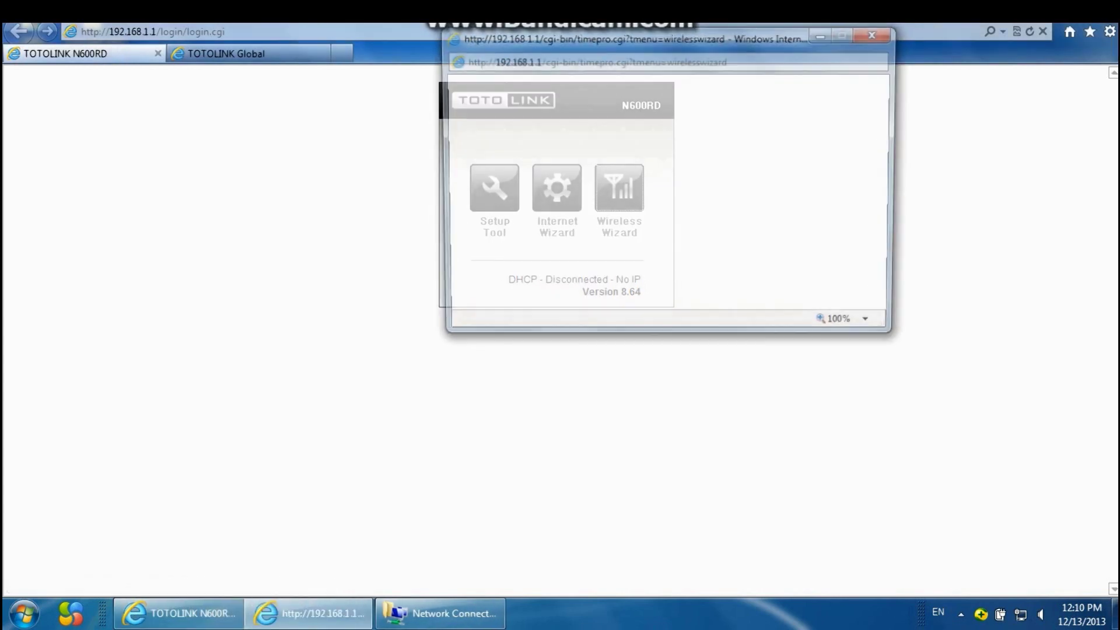
{"action": "left_click", "coordinate": [864, 303]}
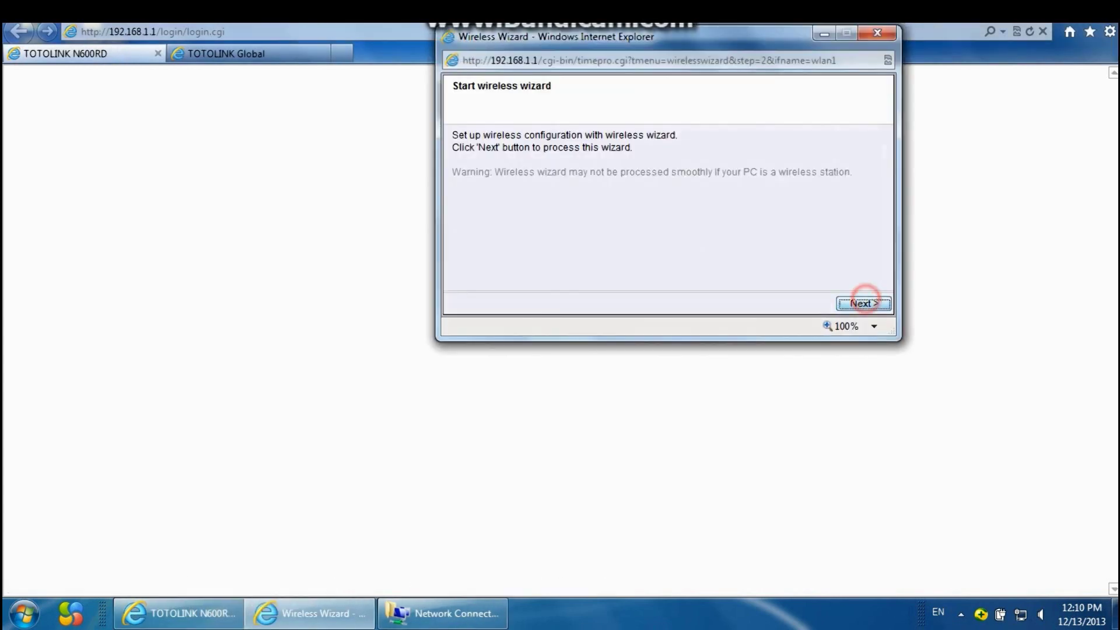
{"action": "left_click", "coordinate": [524, 175]}
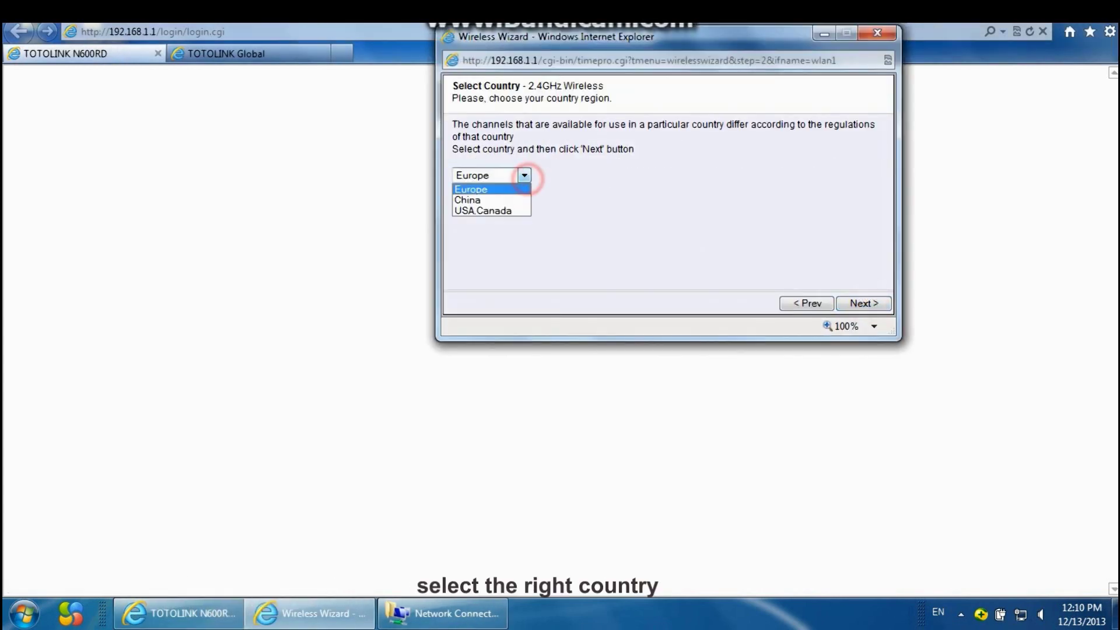
{"action": "left_click", "coordinate": [525, 176]}
{"action": "left_click", "coordinate": [862, 302]}
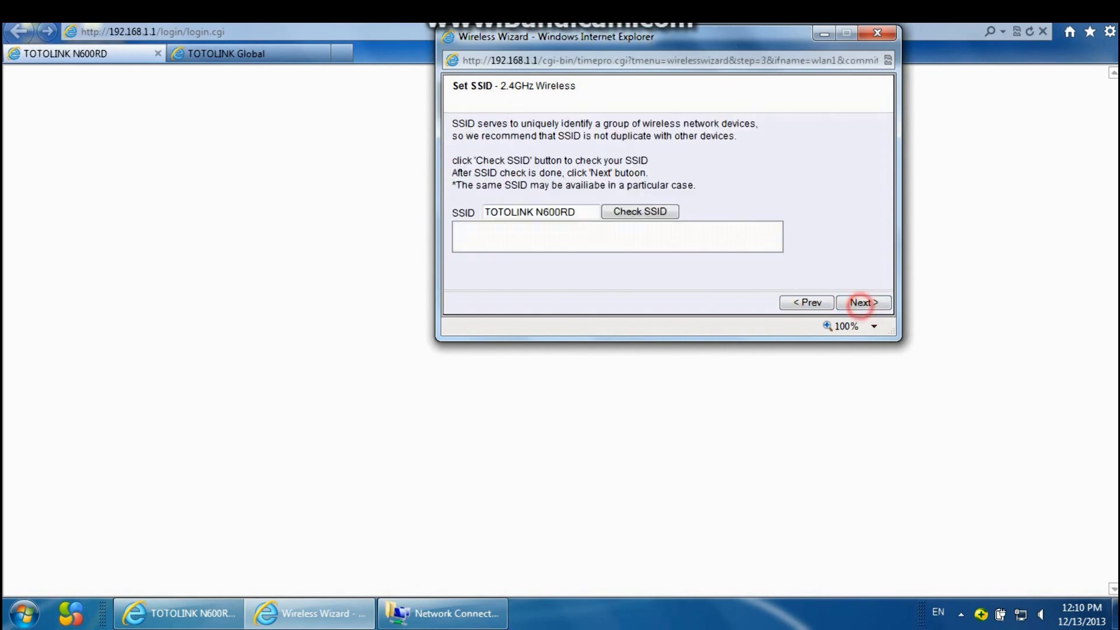
- Confirm SSID TOTOLINK N600RD is available and use the best channel, 13
{"action": "left_click", "coordinate": [640, 211]}
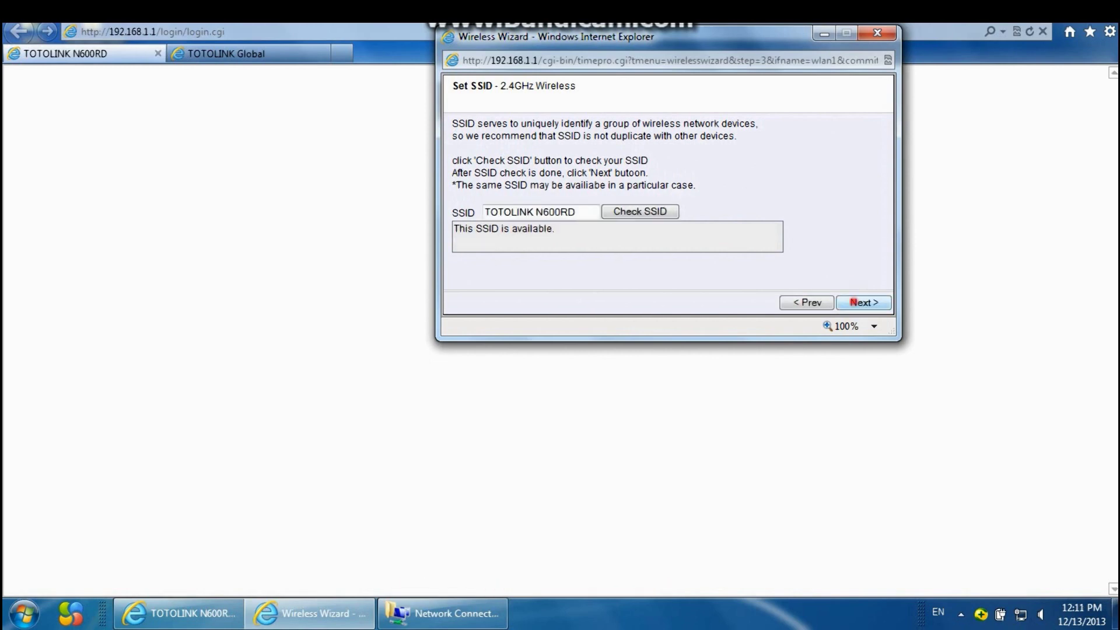
{"action": "left_click", "coordinate": [855, 300]}
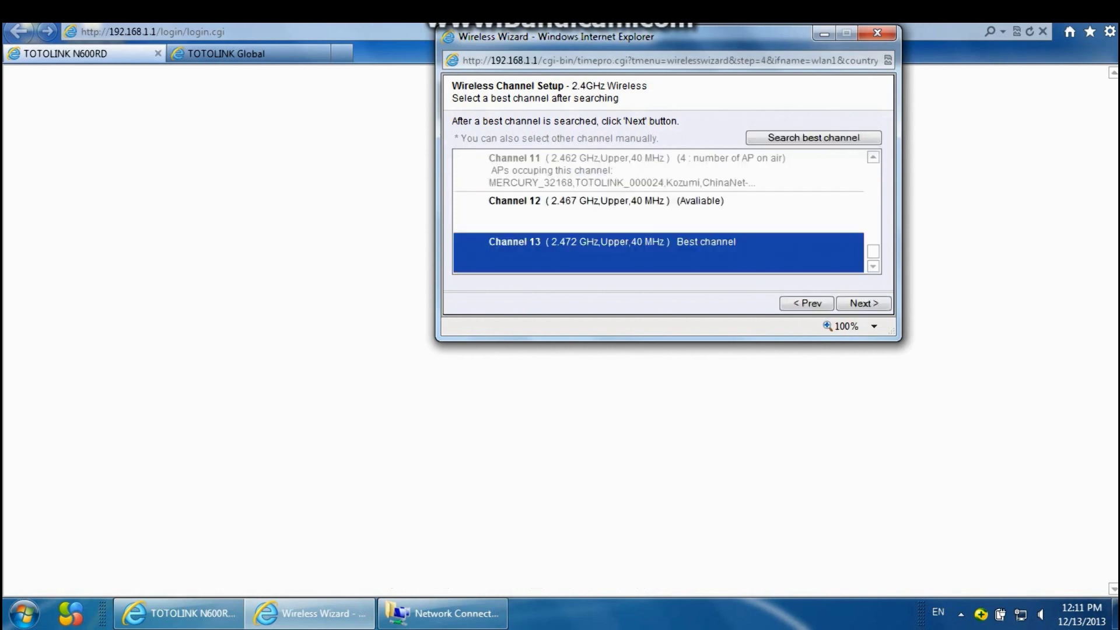
{"action": "left_click", "coordinate": [703, 253]}
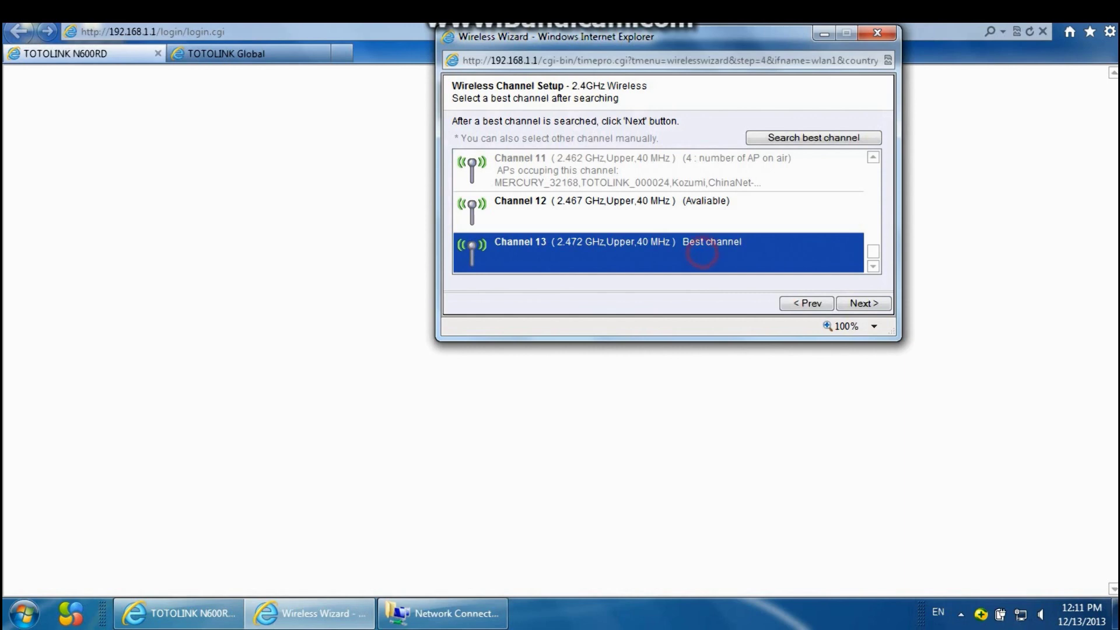
{"action": "left_click", "coordinate": [860, 304]}
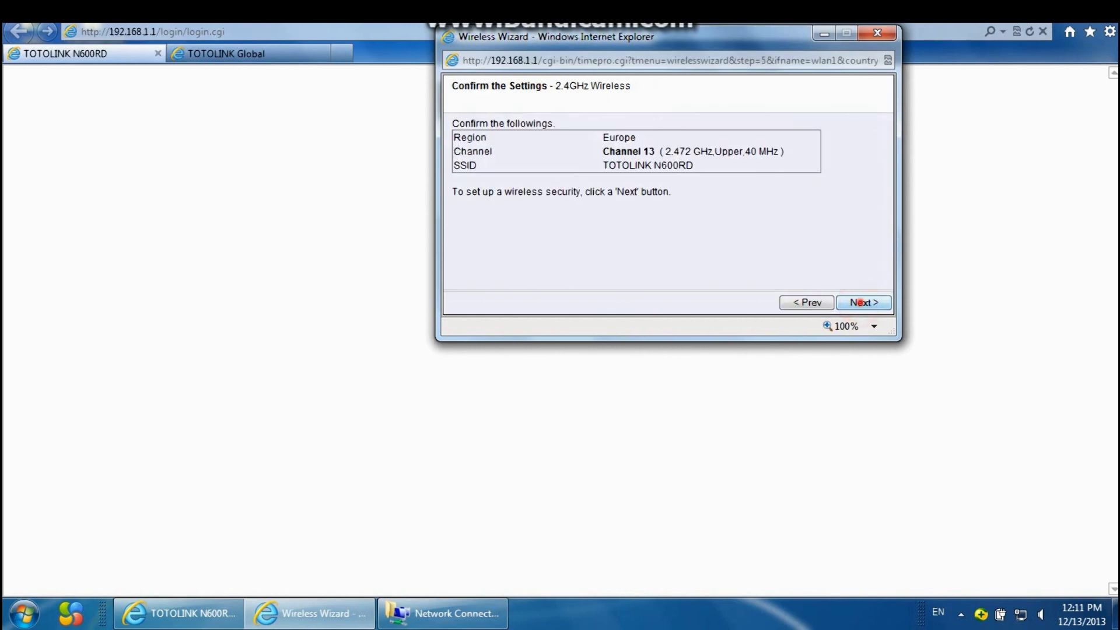
- Choose WPAPSK/WPA2PSK with AES and enter and confirm the 2.4GHz network key
{"action": "left_click", "coordinate": [860, 303]}
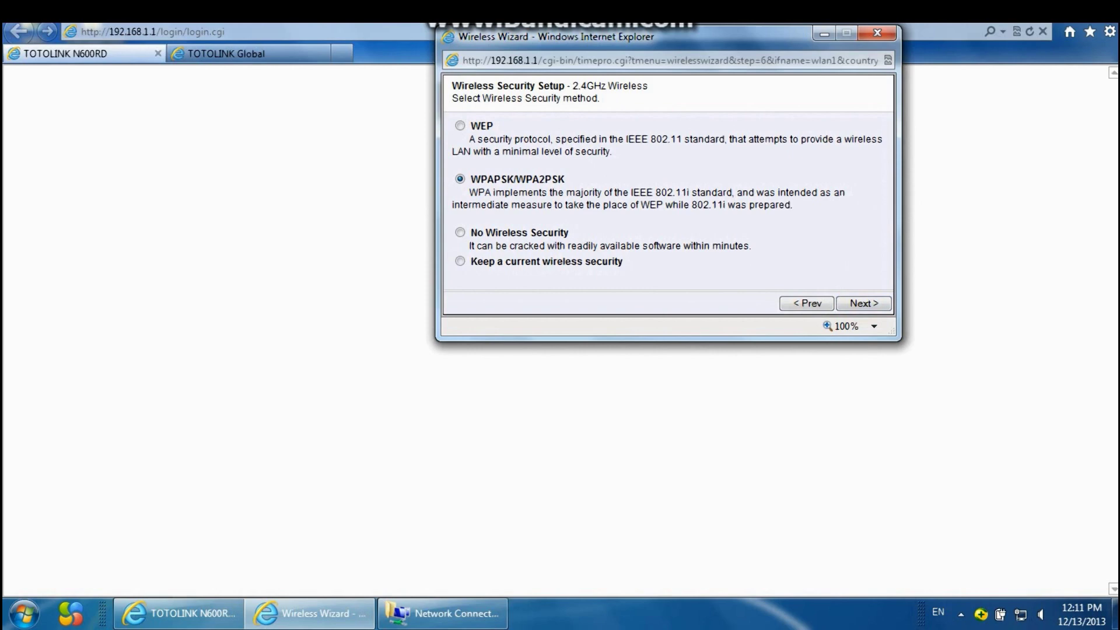
{"action": "left_click", "coordinate": [477, 180]}
{"action": "left_click", "coordinate": [860, 303]}
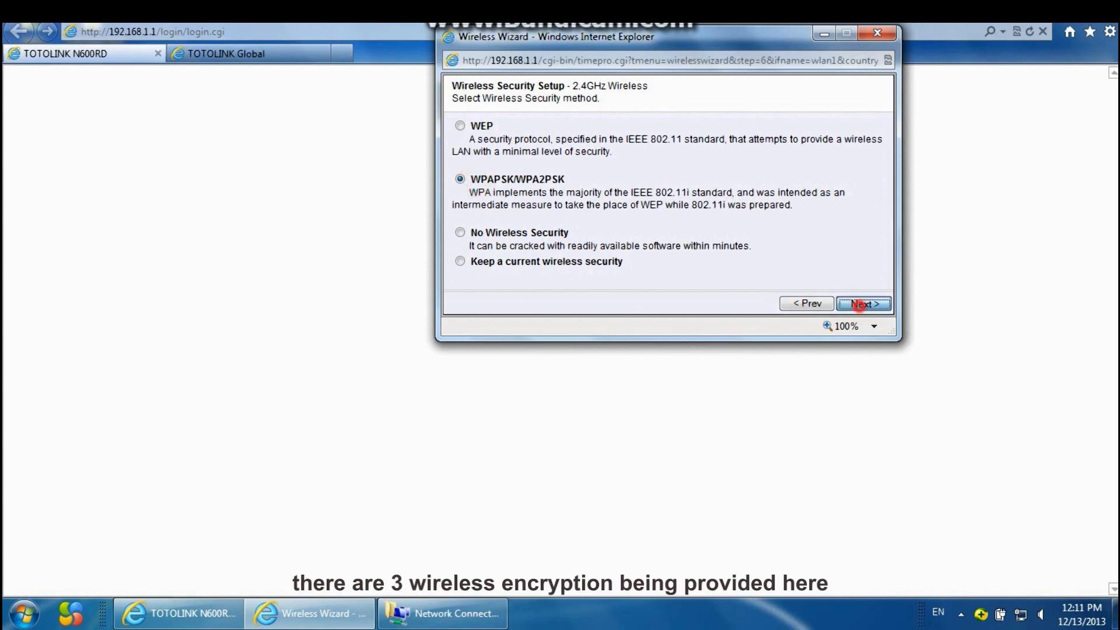
{"action": "left_click", "coordinate": [860, 303]}
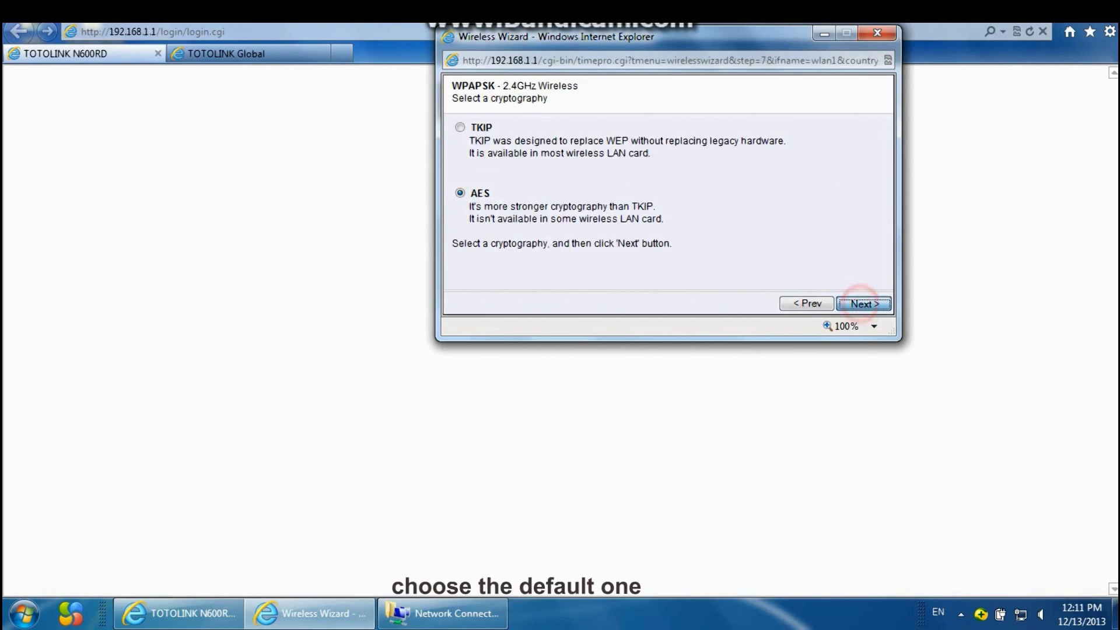
{"action": "left_click", "coordinate": [587, 129]}
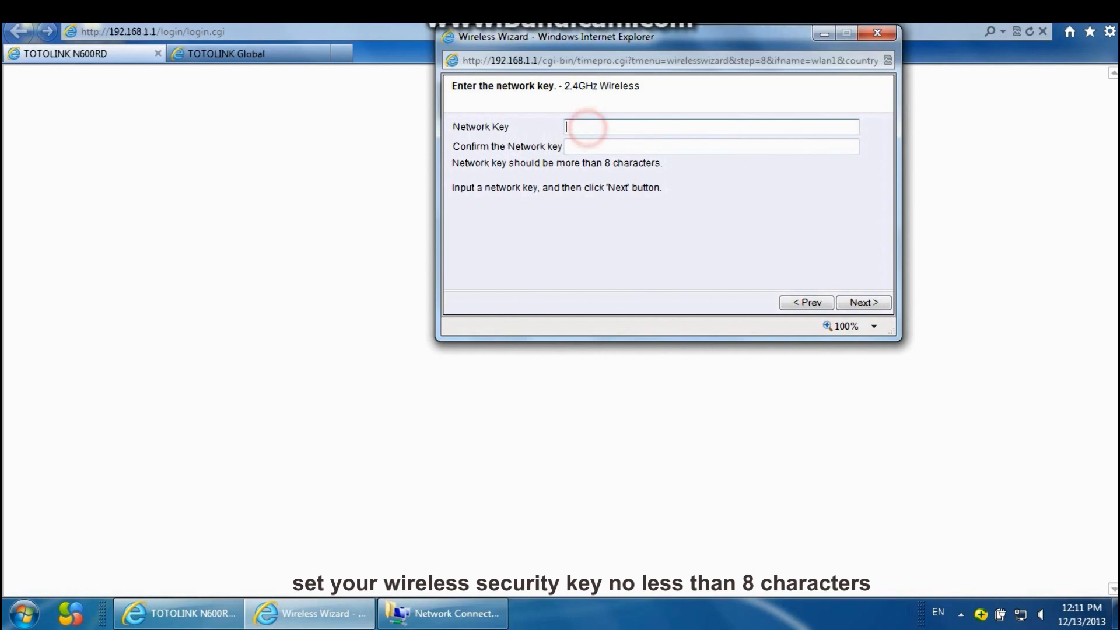
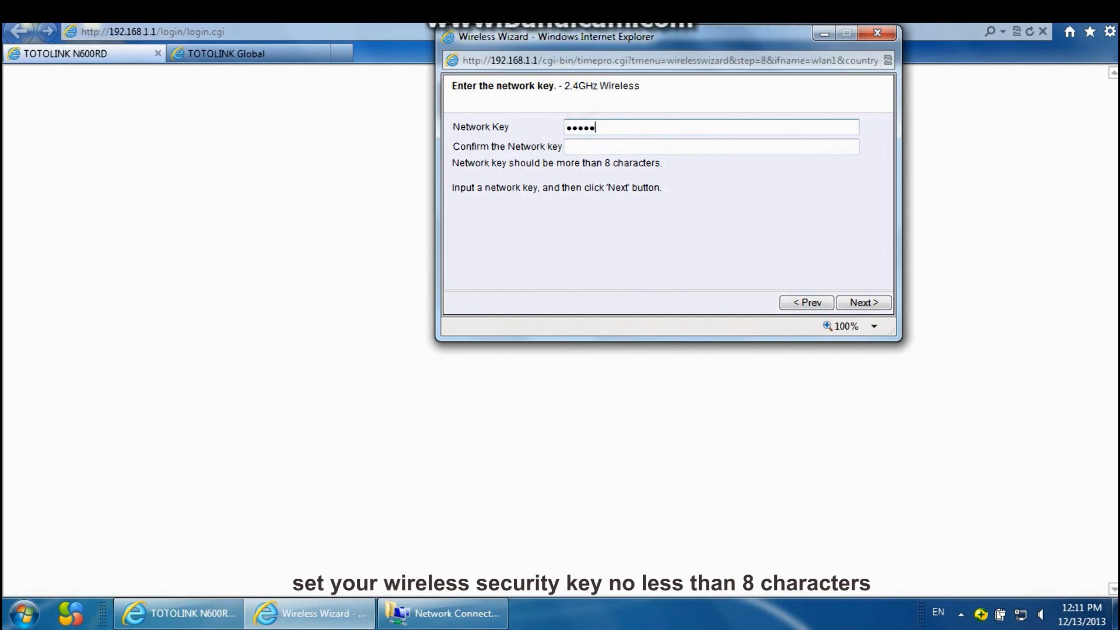
{"action": "left_click", "coordinate": [595, 141]}
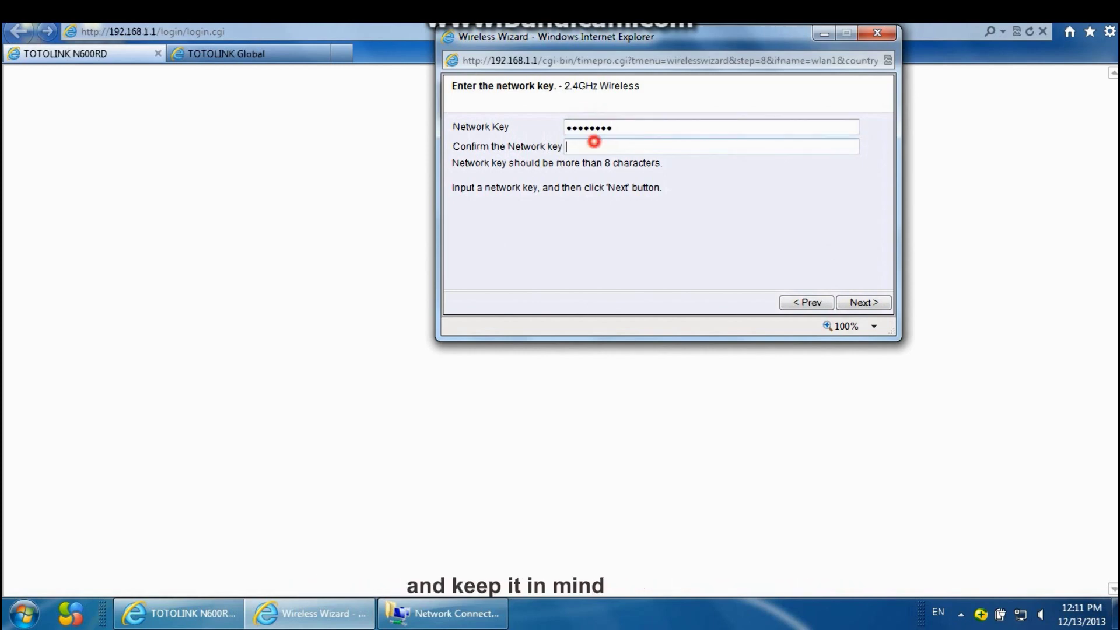
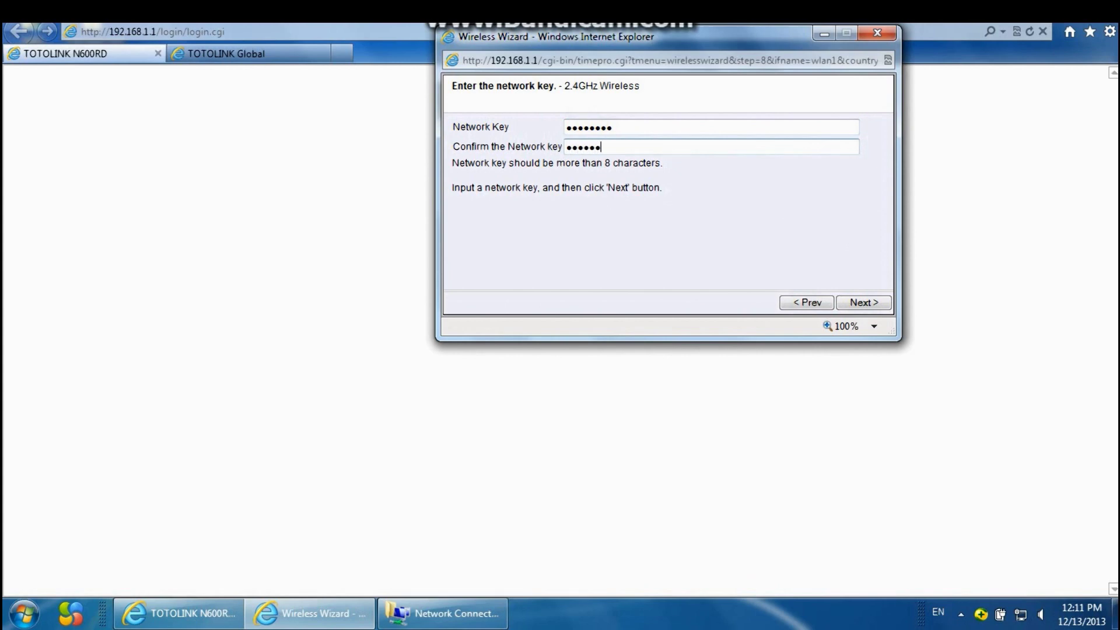
{"action": "left_click", "coordinate": [870, 302]}
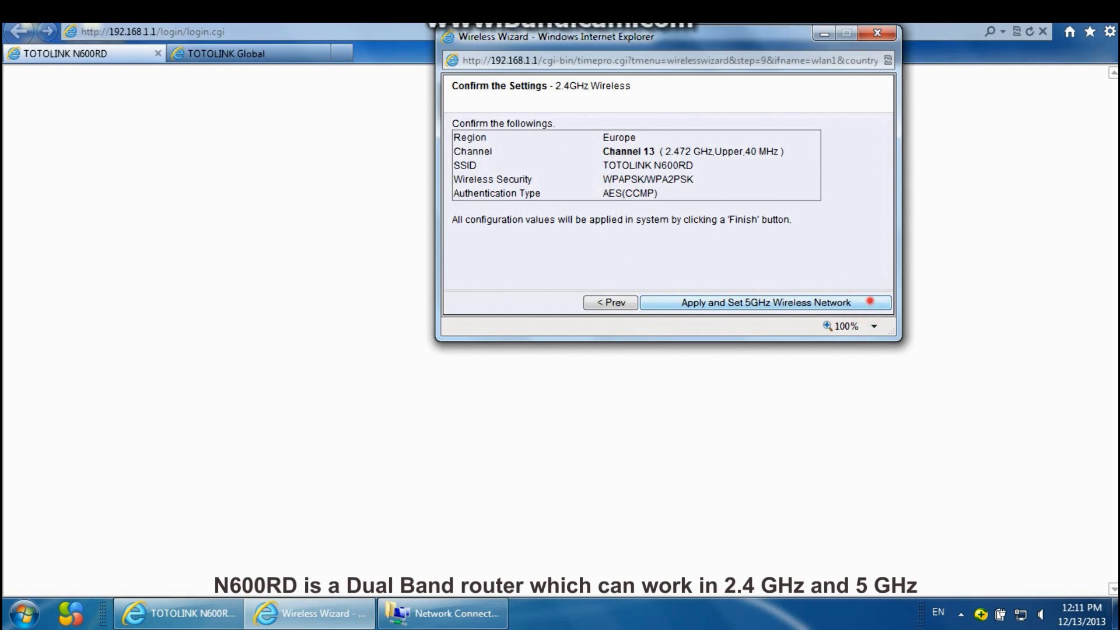
- Apply the 2.4GHz settings and keep Europe as the 5GHz region
{"action": "left_click", "coordinate": [870, 302]}
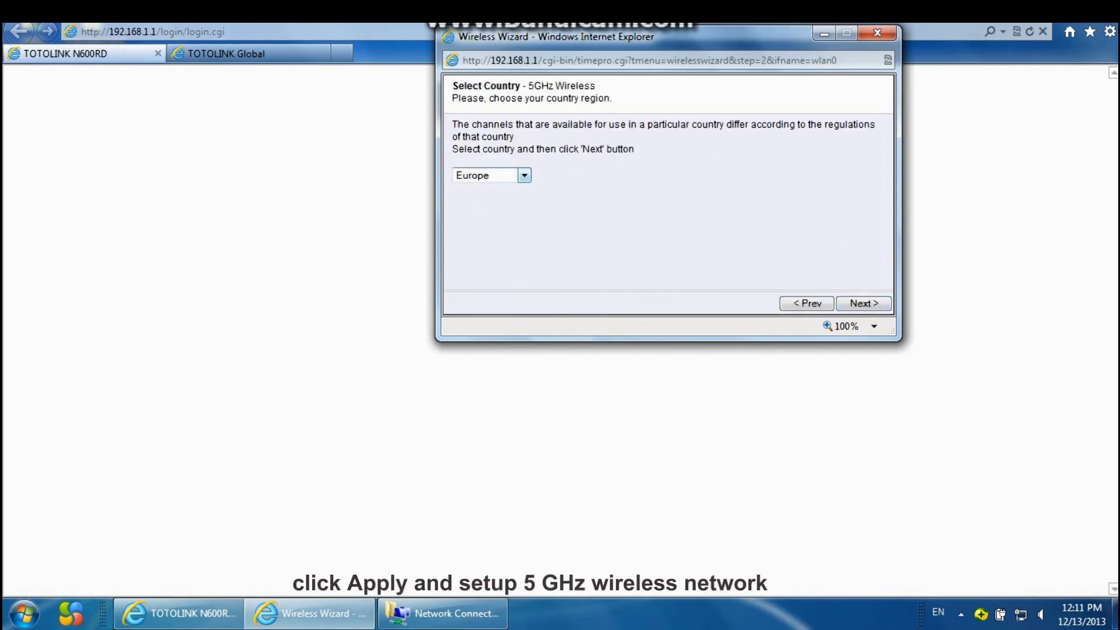
{"action": "left_click", "coordinate": [524, 176]}
{"action": "left_click", "coordinate": [524, 176]}
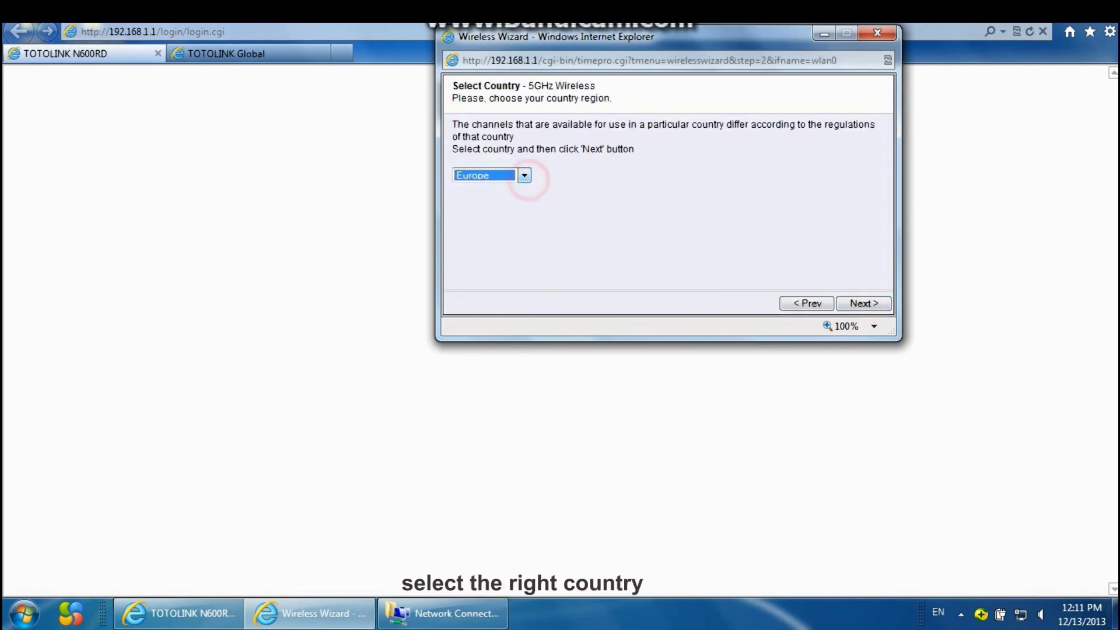
{"action": "left_click", "coordinate": [858, 301]}
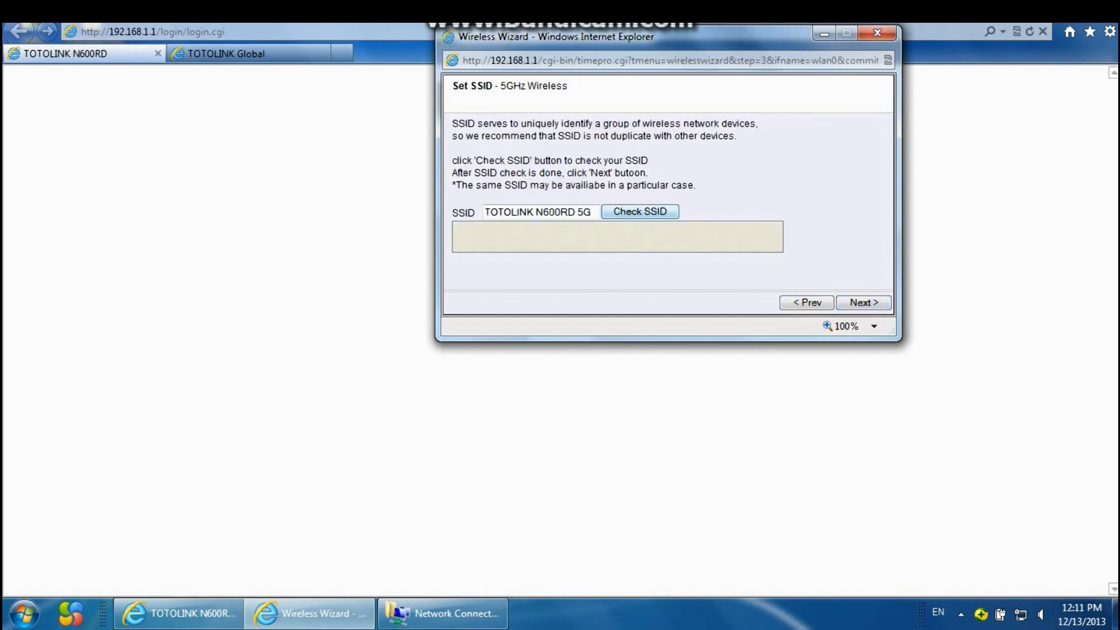
- Confirm SSID TOTOLINK N600RD 5G is available and accept best channel 120
{"action": "left_click", "coordinate": [640, 211]}
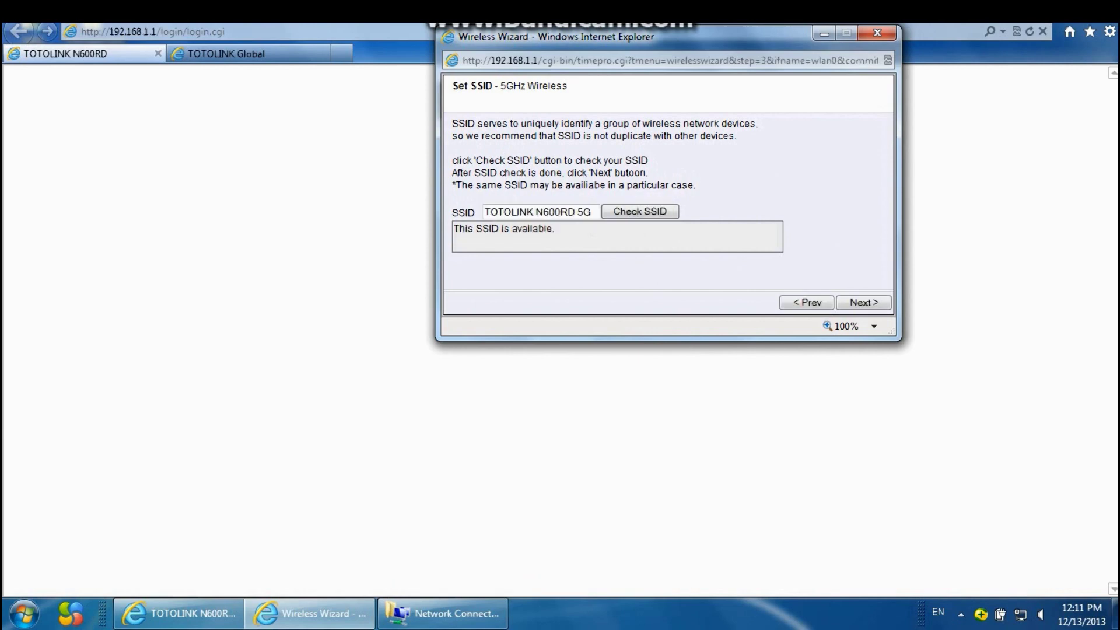
{"action": "left_click", "coordinate": [864, 302]}
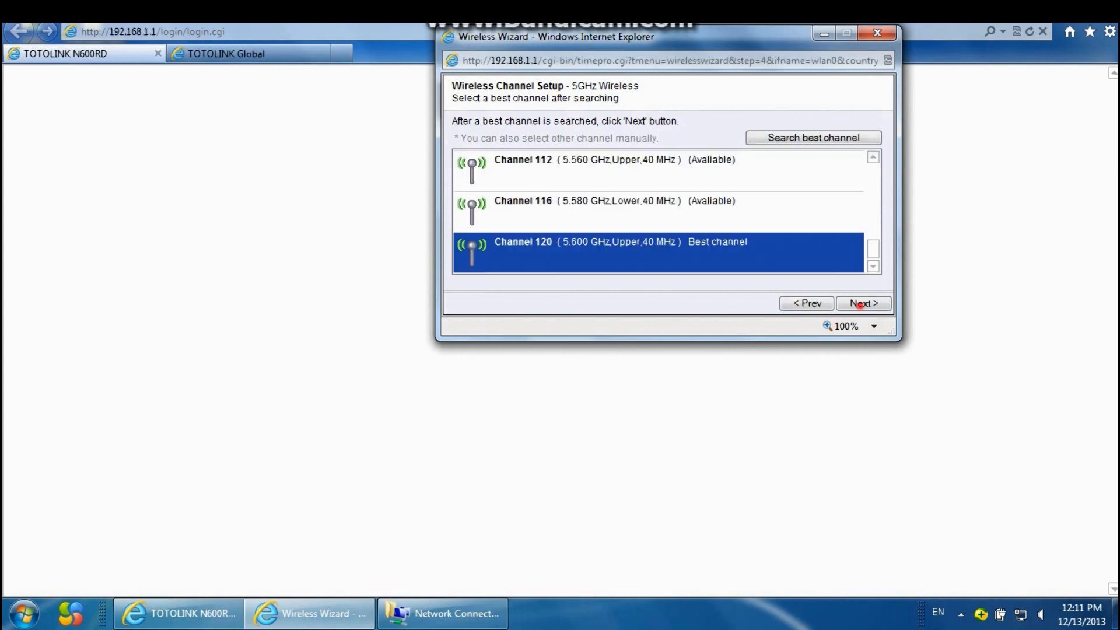
{"action": "left_click", "coordinate": [861, 304]}
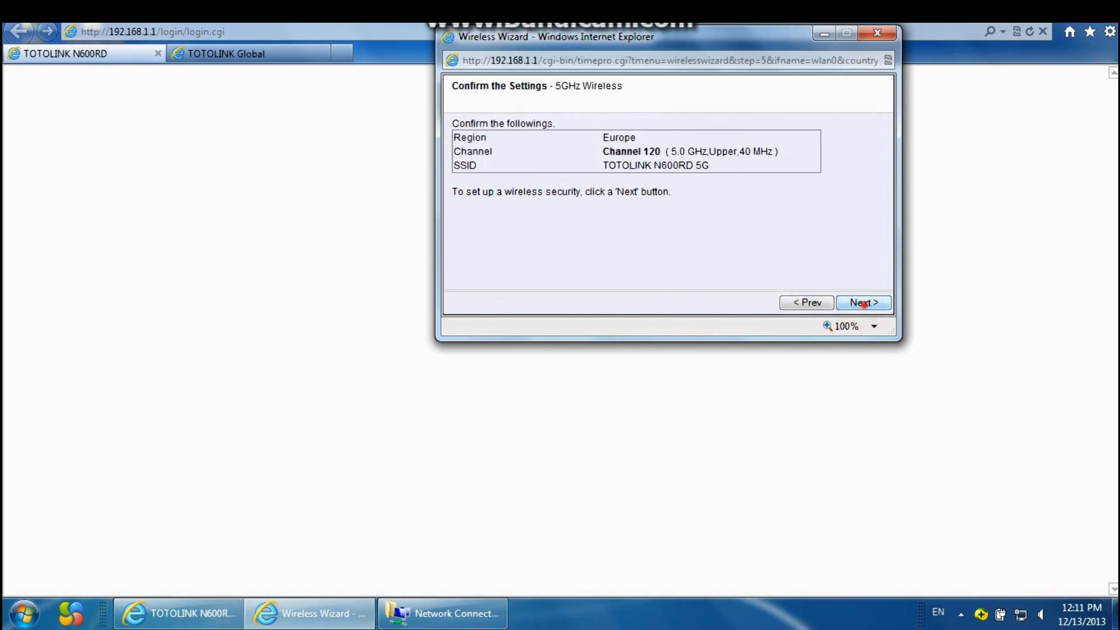
- Keep WPAPSK/WPA2PSK with AES, set and confirm the 5GHz key, and apply the configuration
{"action": "left_click", "coordinate": [864, 303]}
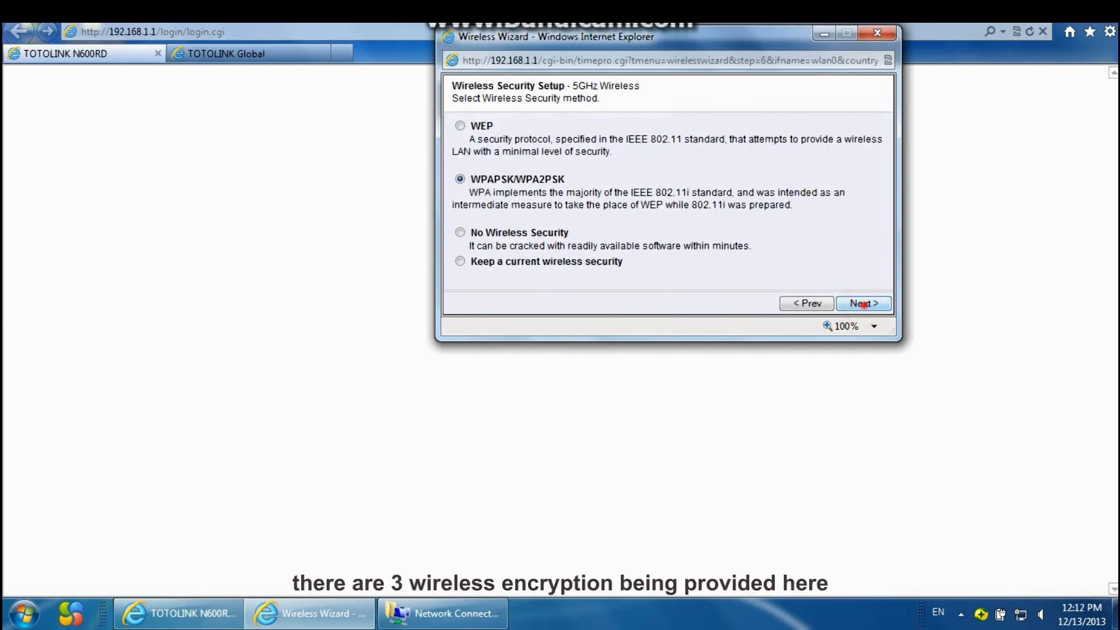
{"action": "left_click", "coordinate": [864, 304]}
{"action": "left_click", "coordinate": [863, 304]}
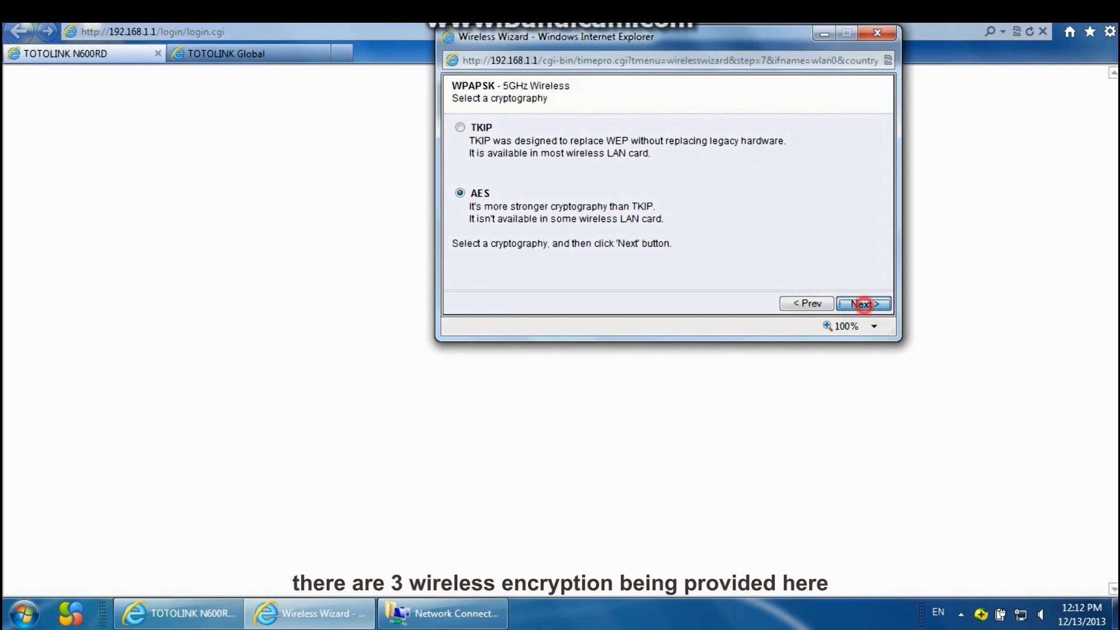
{"action": "left_click", "coordinate": [646, 120]}
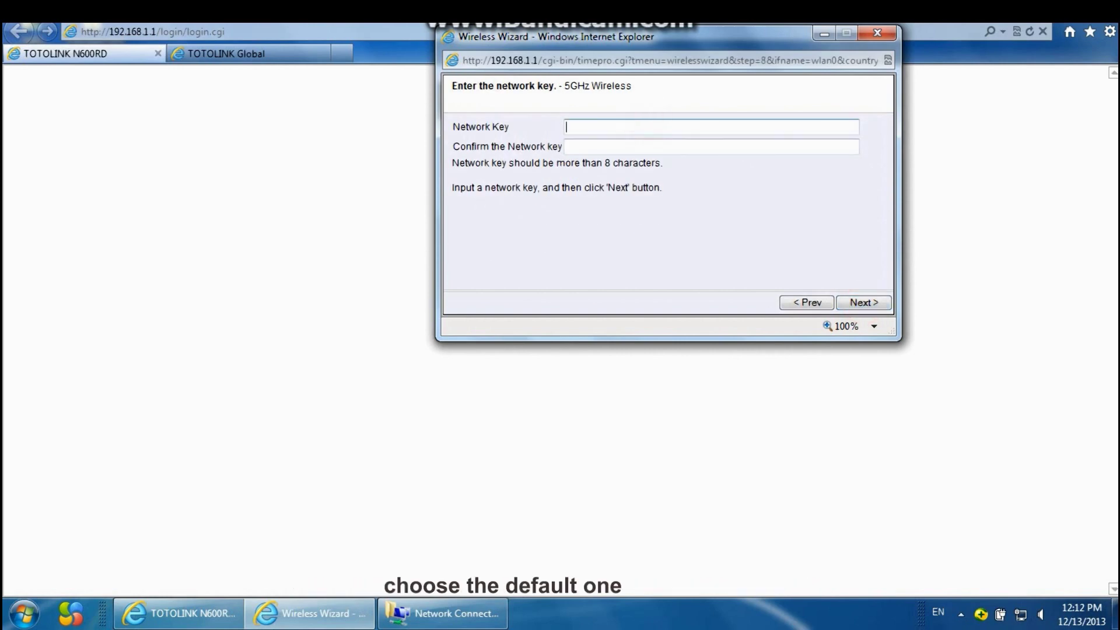
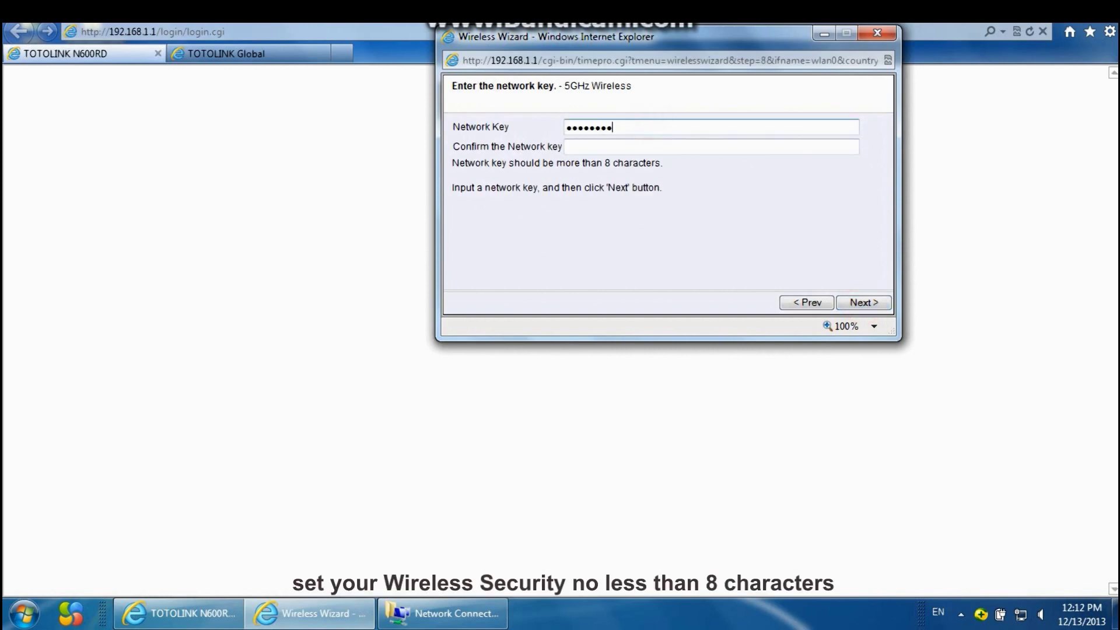
{"action": "left_click", "coordinate": [655, 145]}
{"action": "type", "text": "1"}
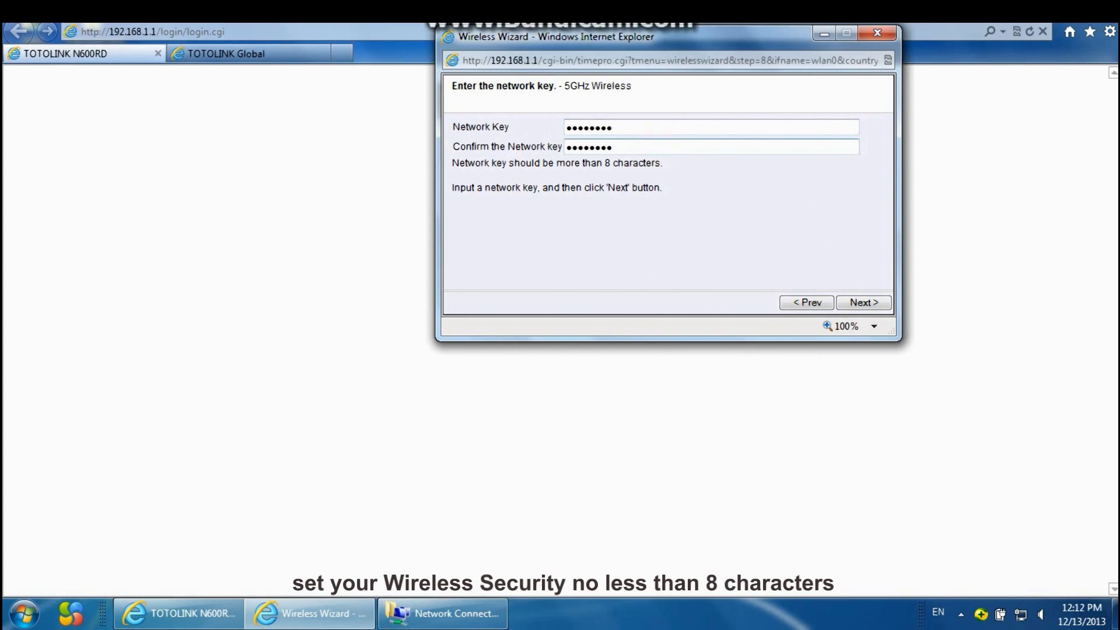
{"action": "left_click", "coordinate": [884, 300]}
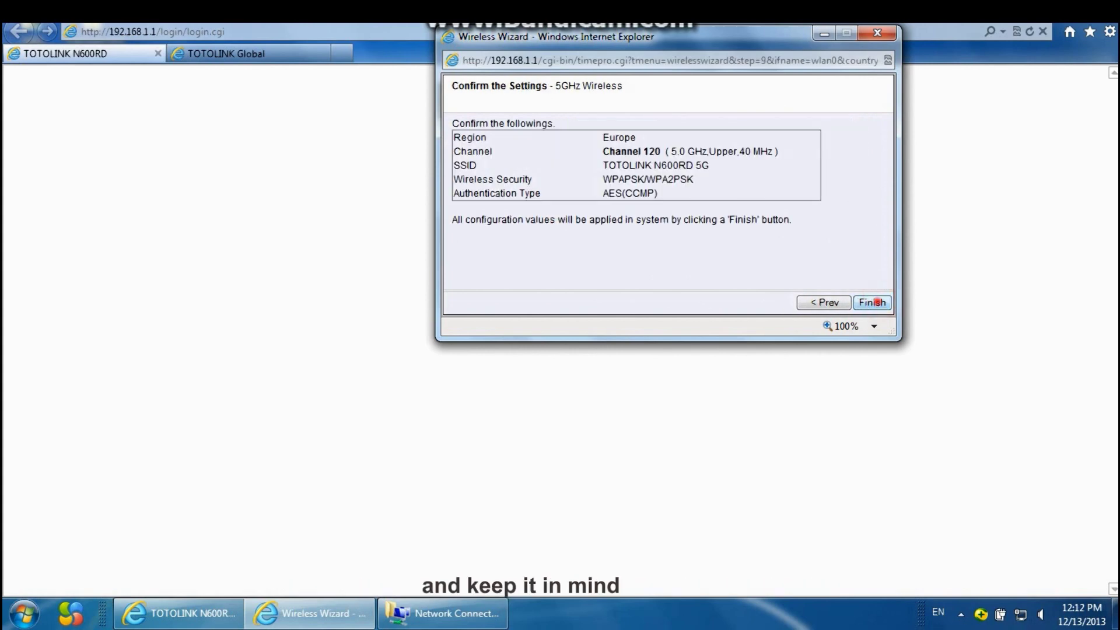
{"action": "left_click", "coordinate": [876, 302]}
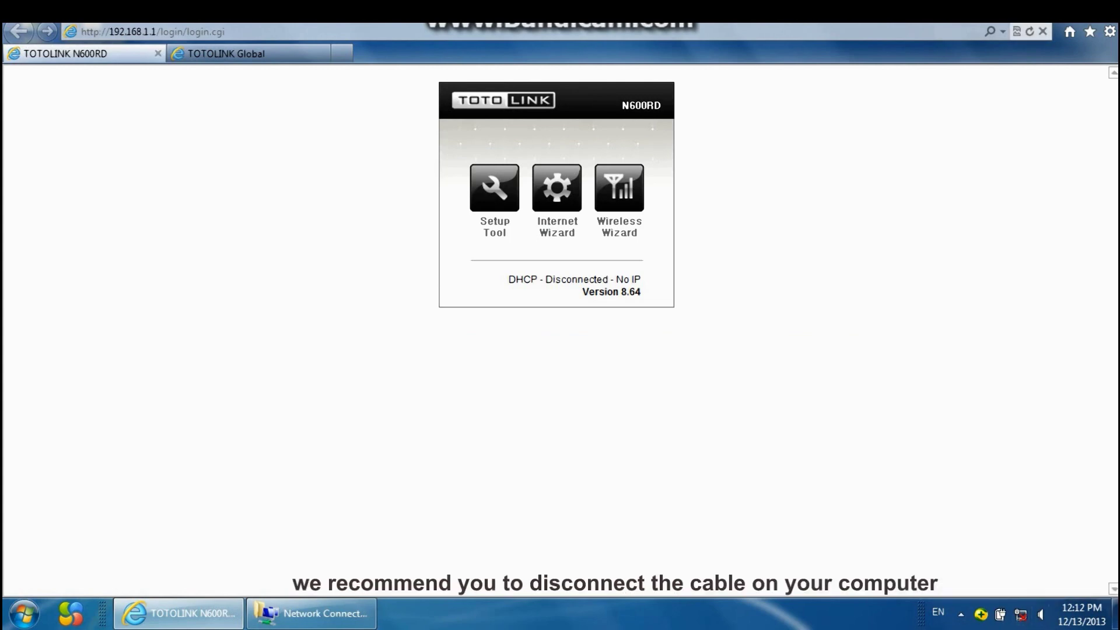
- Disable the wired Local Area Connection and enable the Wireless Network Connection
{"action": "key", "text": "super+d"}
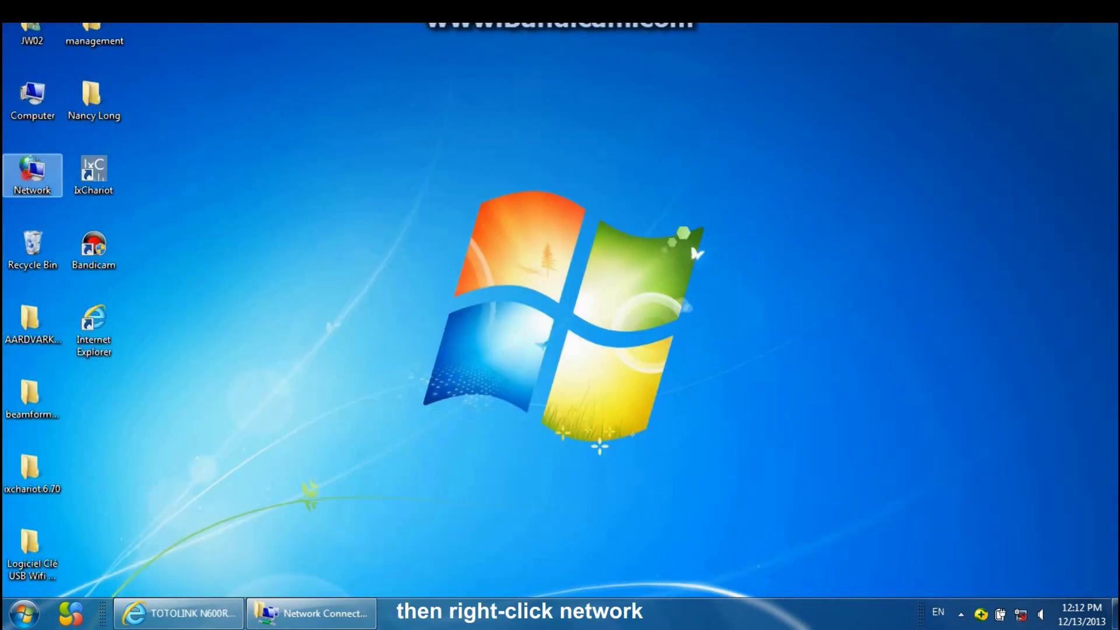
{"action": "right_click", "coordinate": [35, 169]}
{"action": "left_click", "coordinate": [87, 295]}
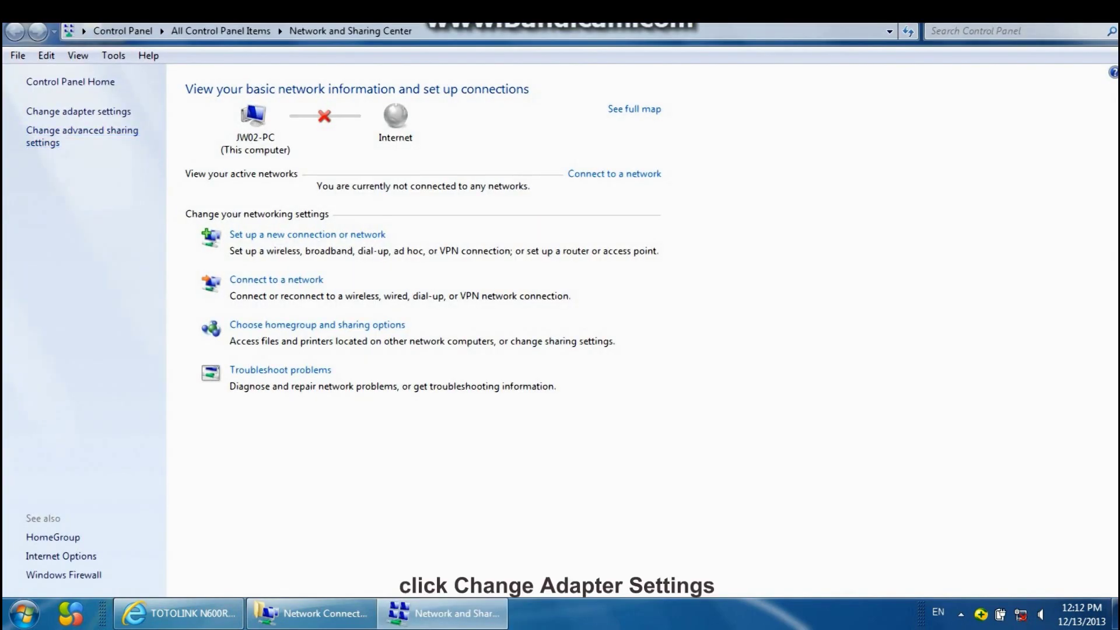
{"action": "left_click", "coordinate": [102, 110]}
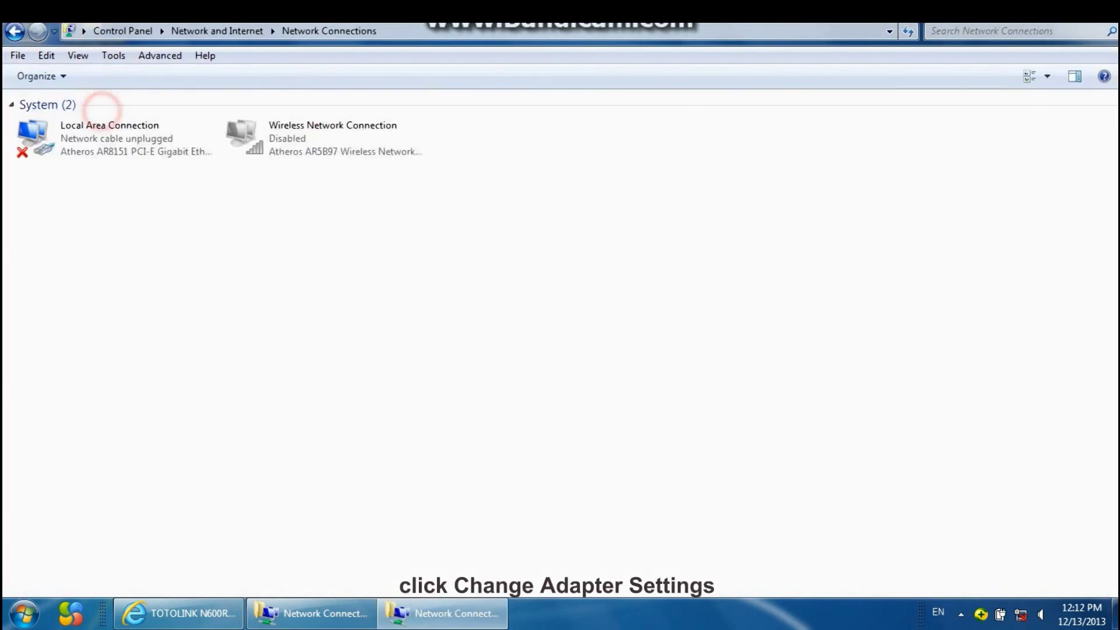
{"action": "right_click", "coordinate": [145, 135]}
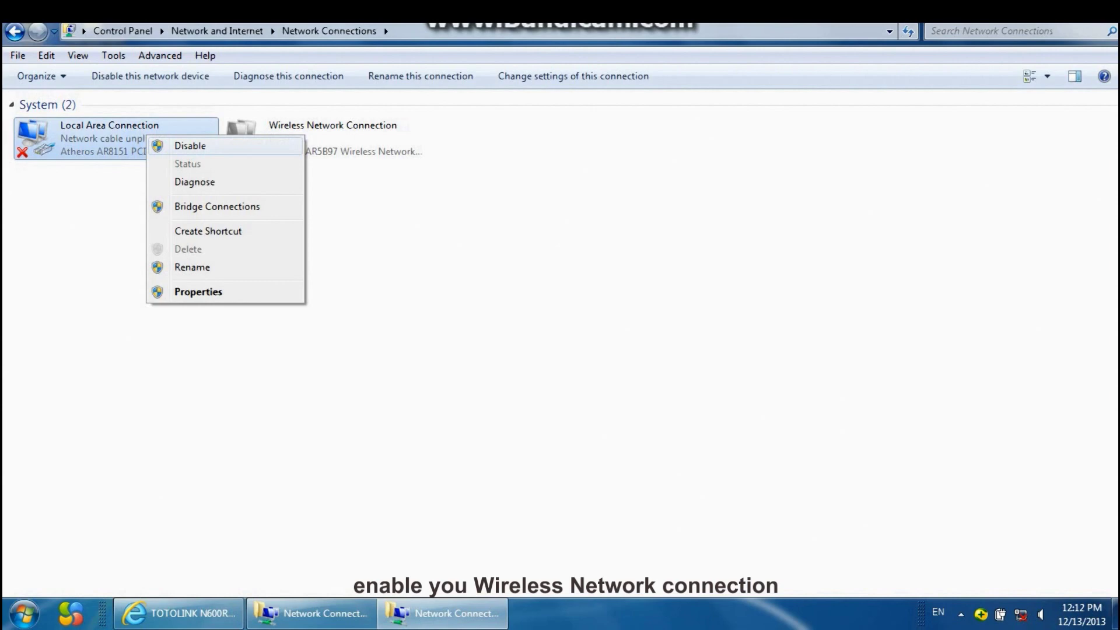
{"action": "left_click", "coordinate": [182, 145]}
{"action": "right_click", "coordinate": [315, 143]}
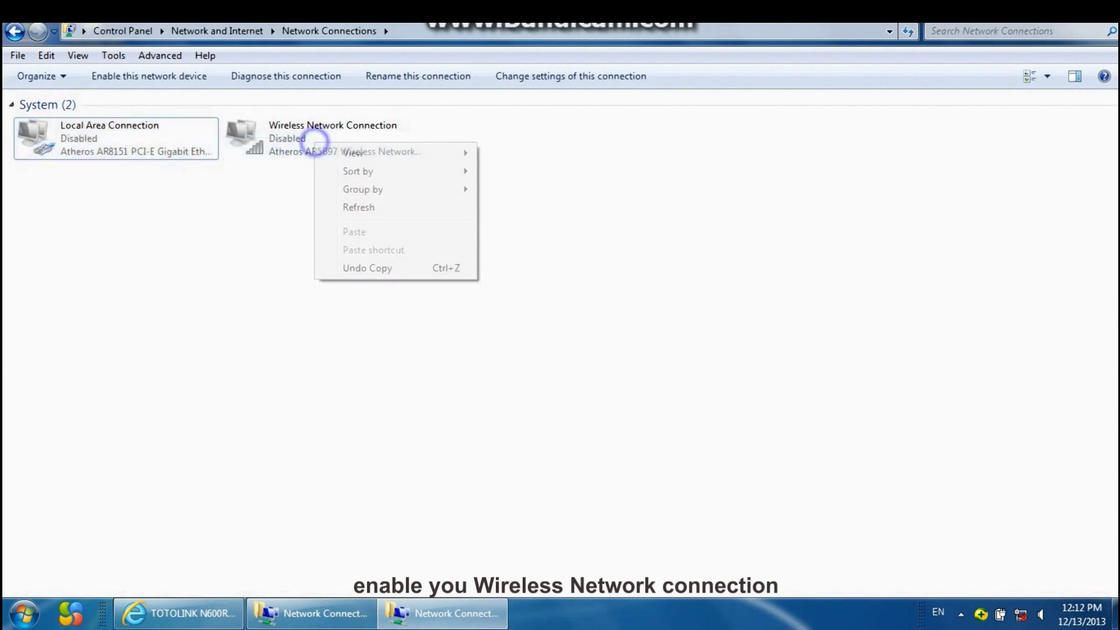
{"action": "left_click", "coordinate": [285, 134]}
{"action": "right_click", "coordinate": [286, 134]}
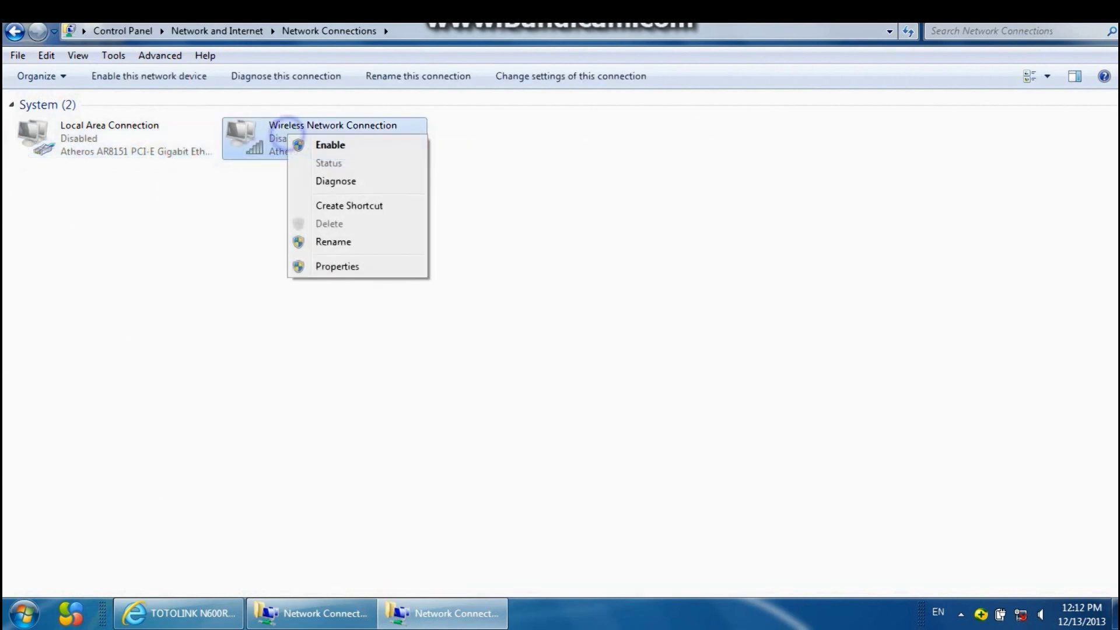
{"action": "left_click", "coordinate": [318, 145]}
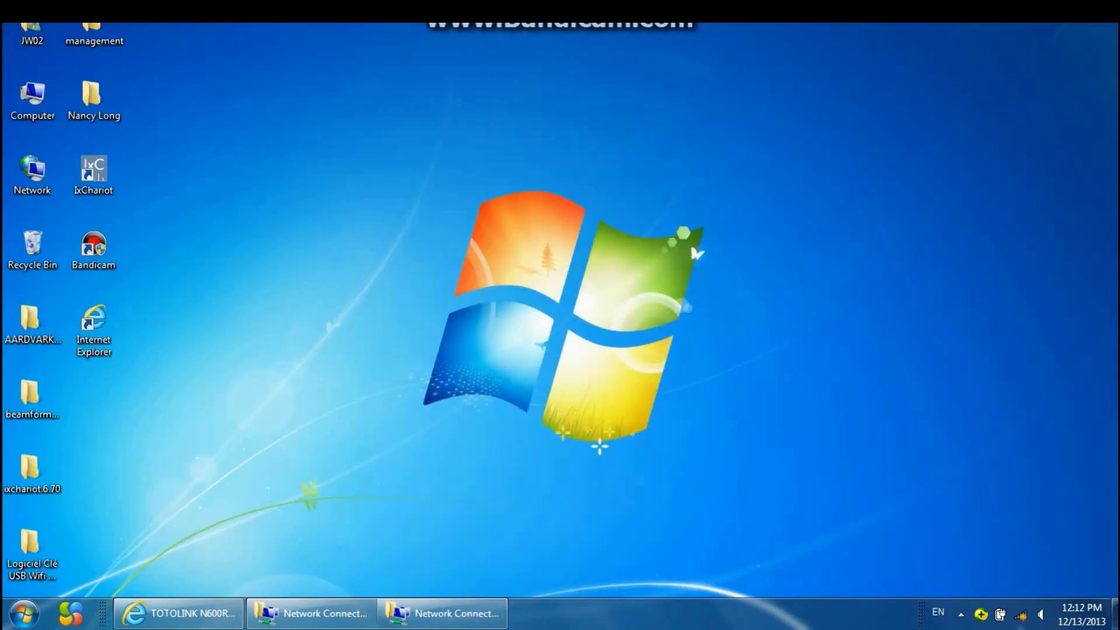
- Connect to the TOTOLINK N600RD wireless network using its security key
{"action": "left_click", "coordinate": [1021, 615]}
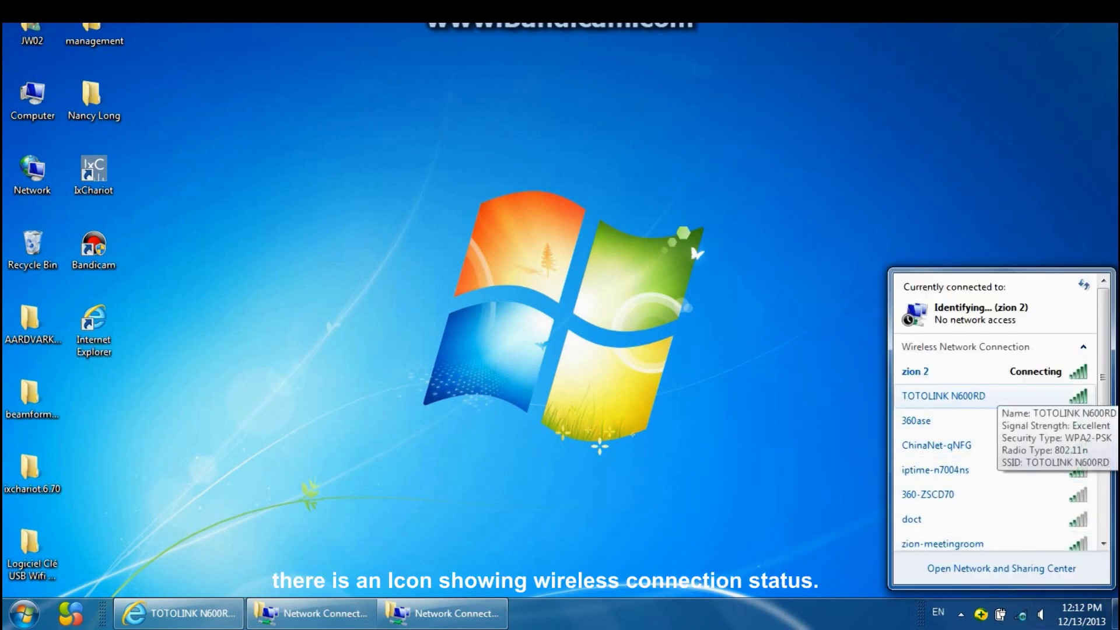
{"action": "left_click", "coordinate": [992, 397]}
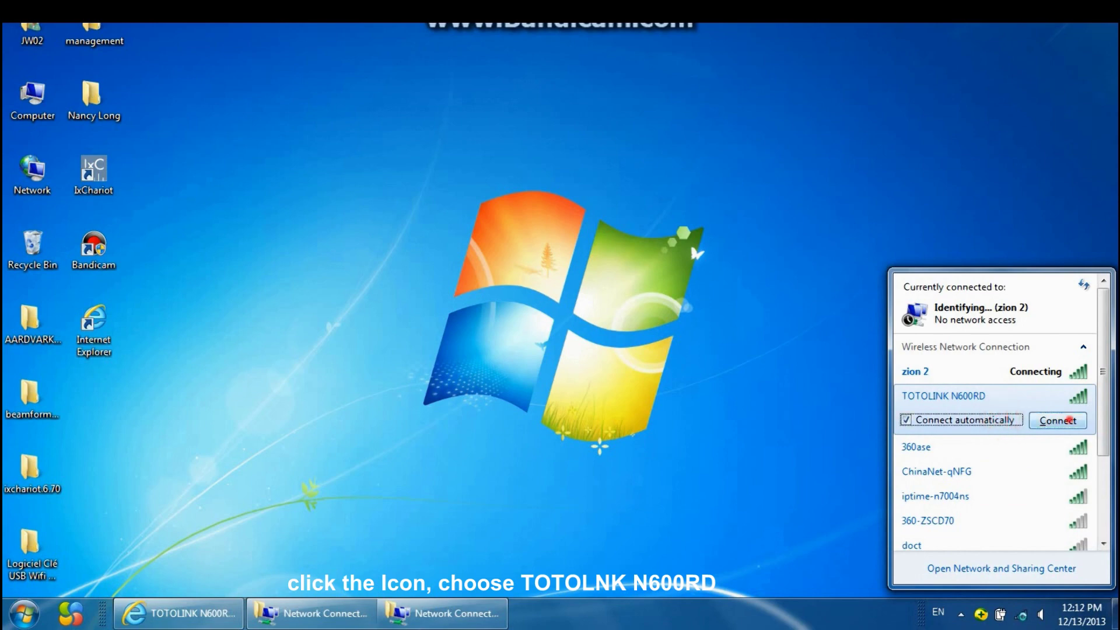
{"action": "left_click", "coordinate": [1068, 420]}
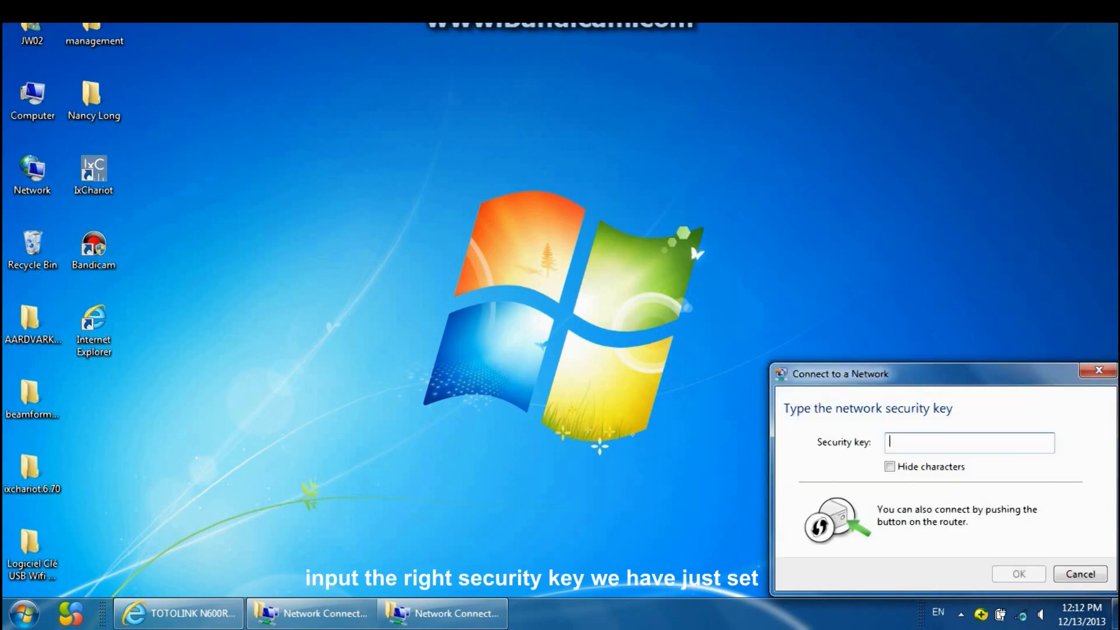
{"action": "left_click", "coordinate": [889, 465]}
{"action": "left_click", "coordinate": [925, 438]}
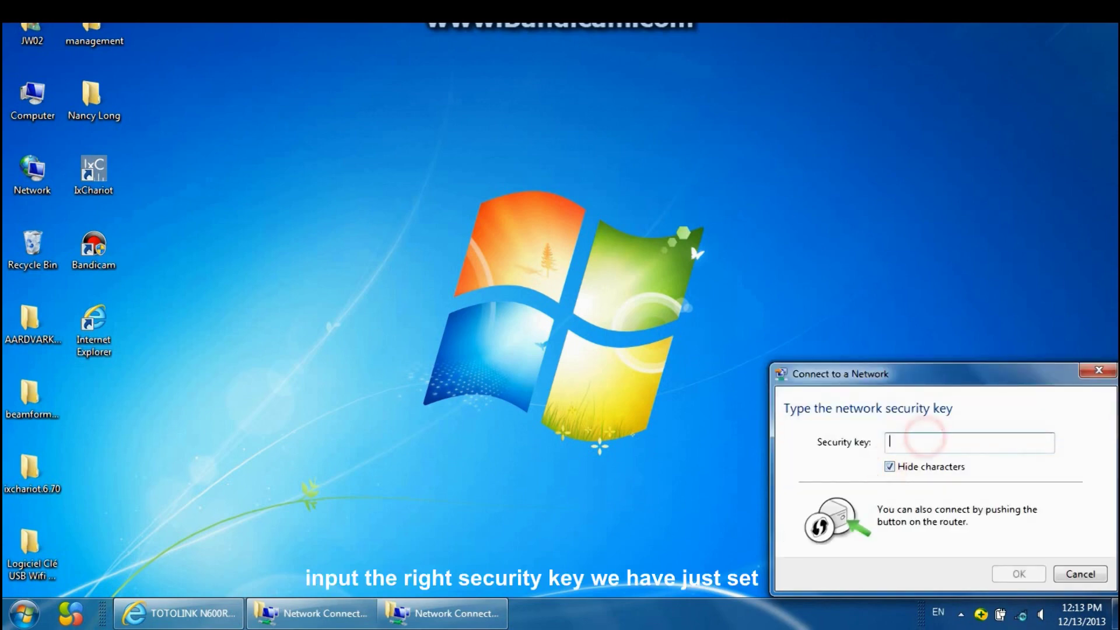
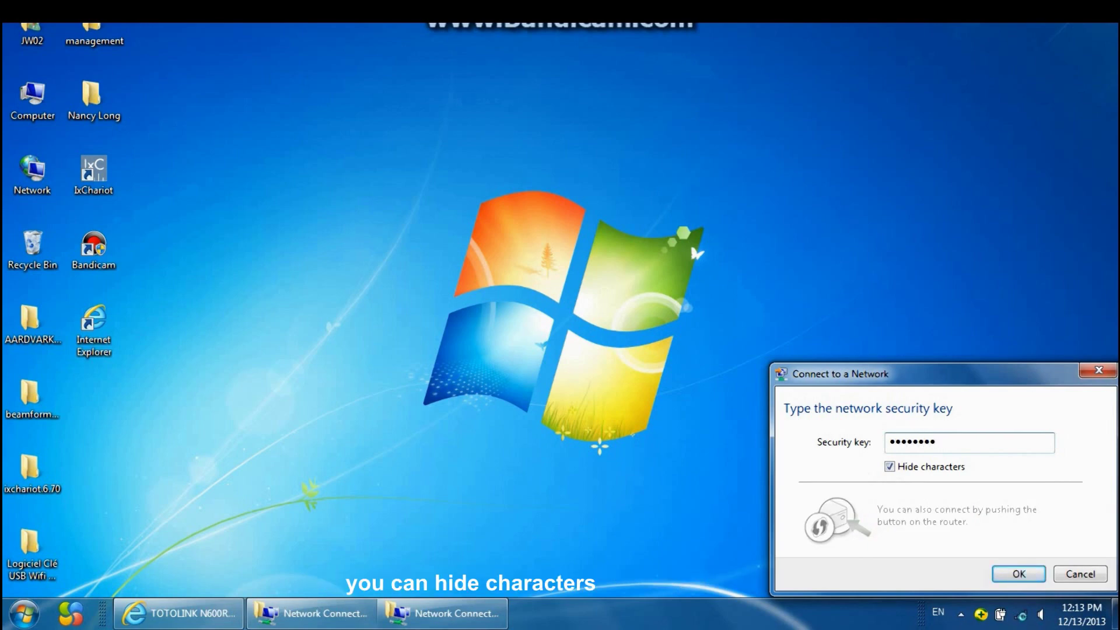
{"action": "left_click", "coordinate": [1017, 574]}
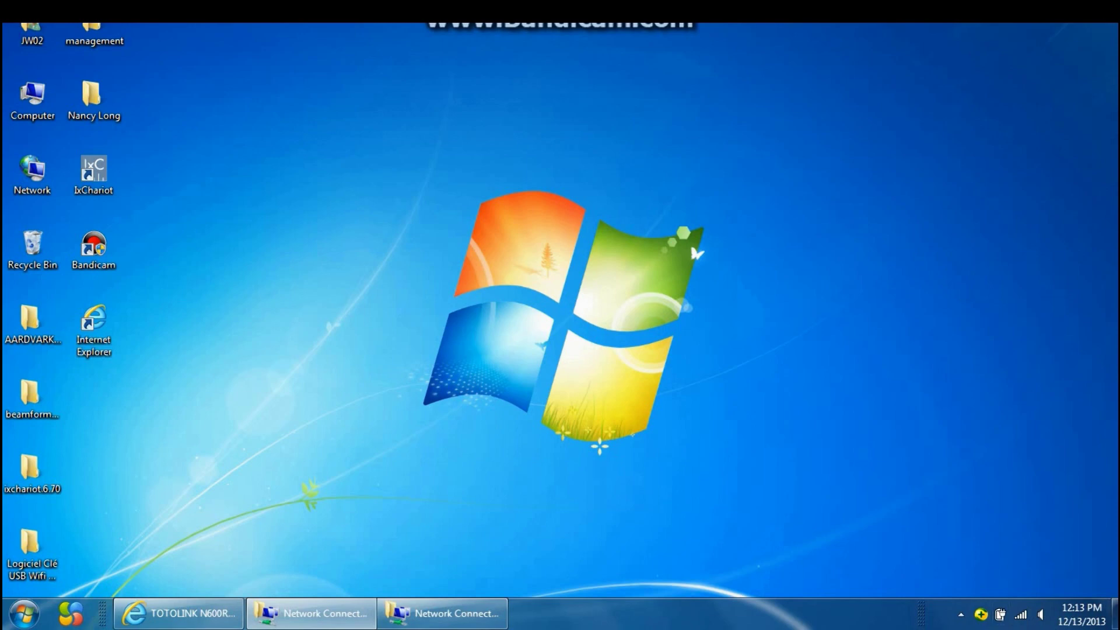
{"action": "left_click", "coordinate": [163, 613]}
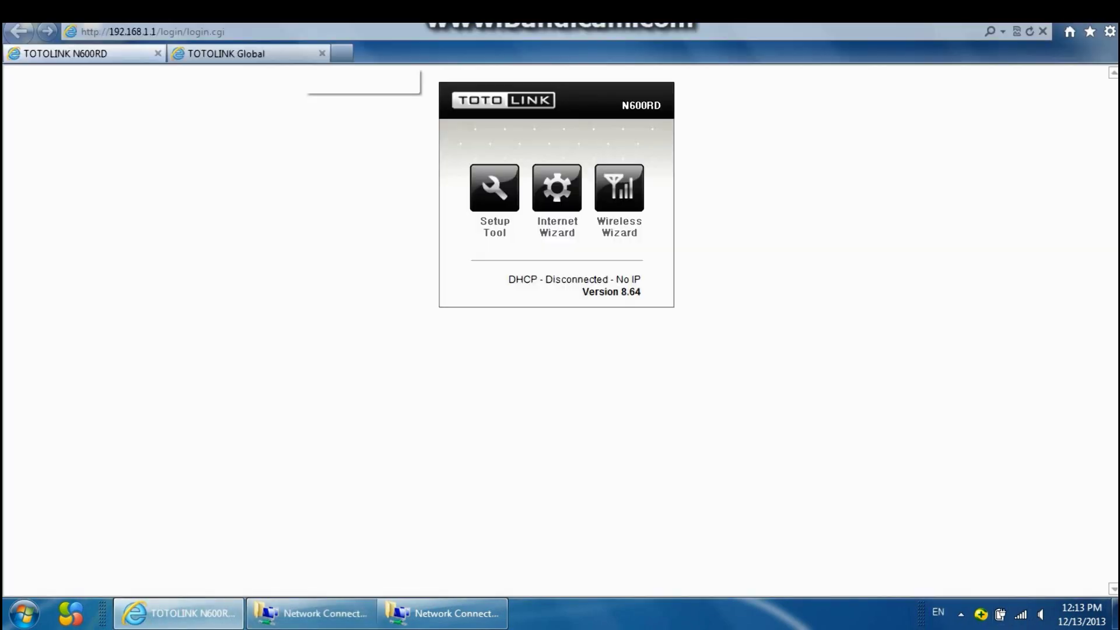
{"action": "left_click", "coordinate": [342, 53]}
{"action": "type", "text": "w"}
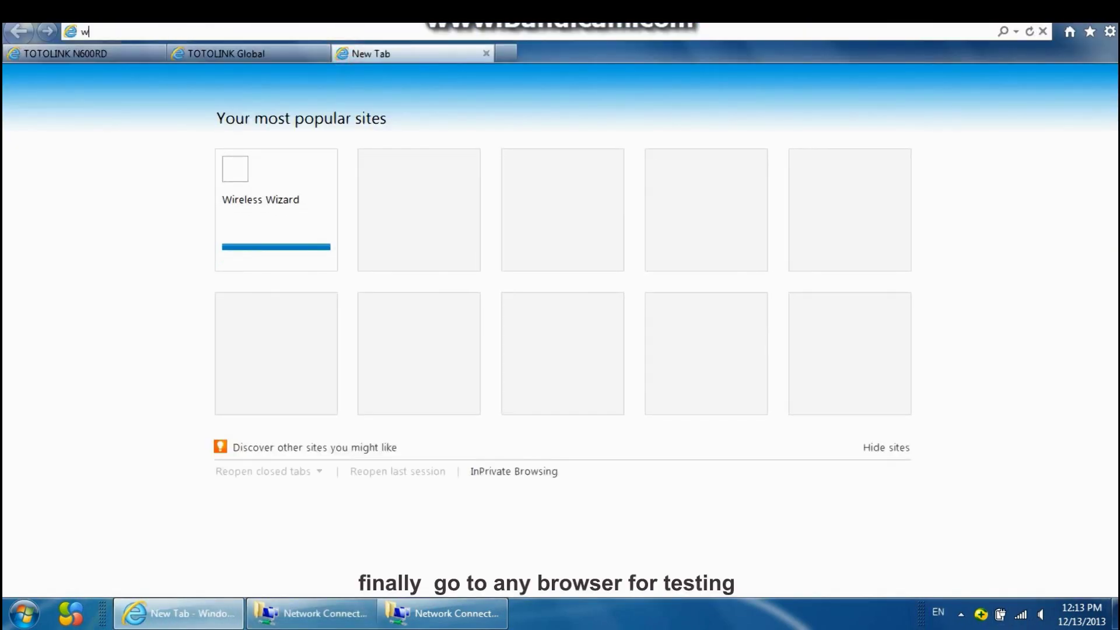
{"action": "type", "text": "ww.googl"}
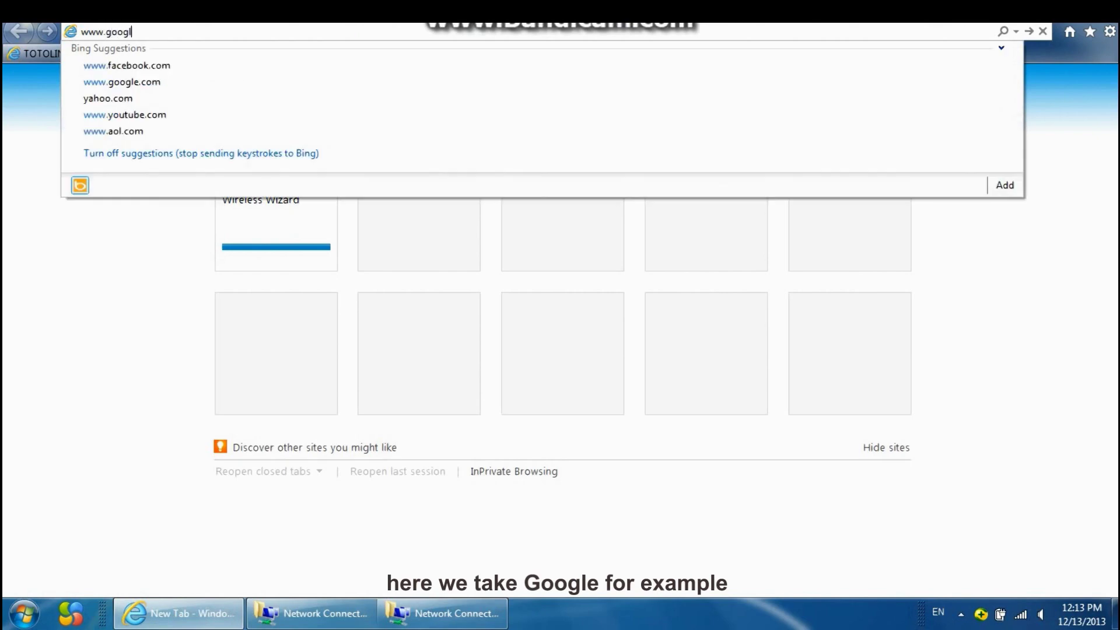
{"action": "type", "text": "e."}
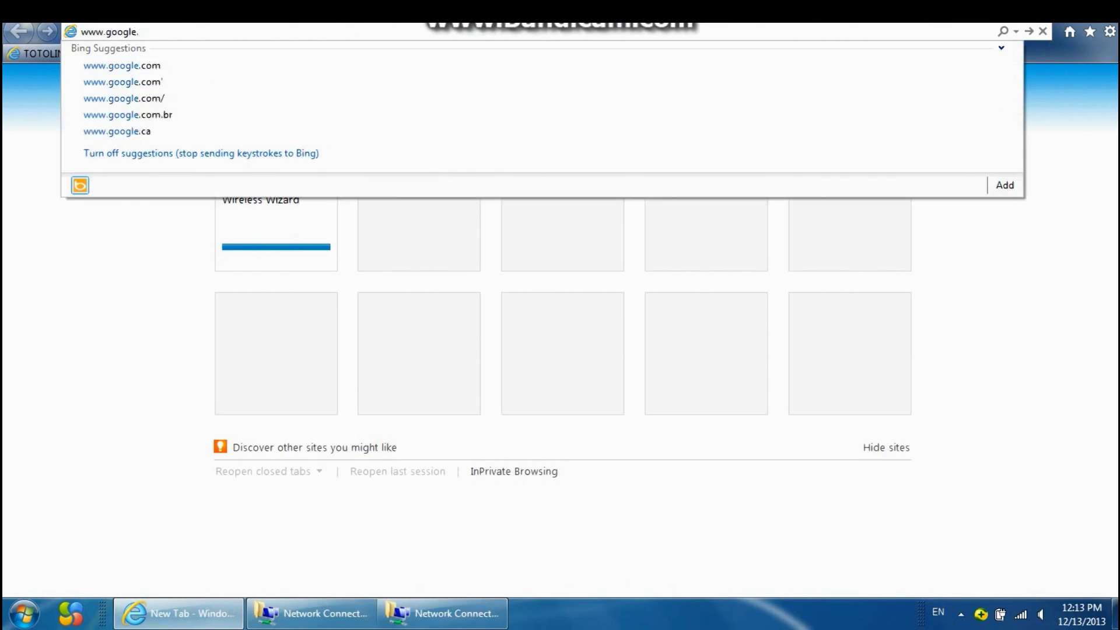
{"action": "type", "text": "m"}
{"action": "key", "text": "Return"}
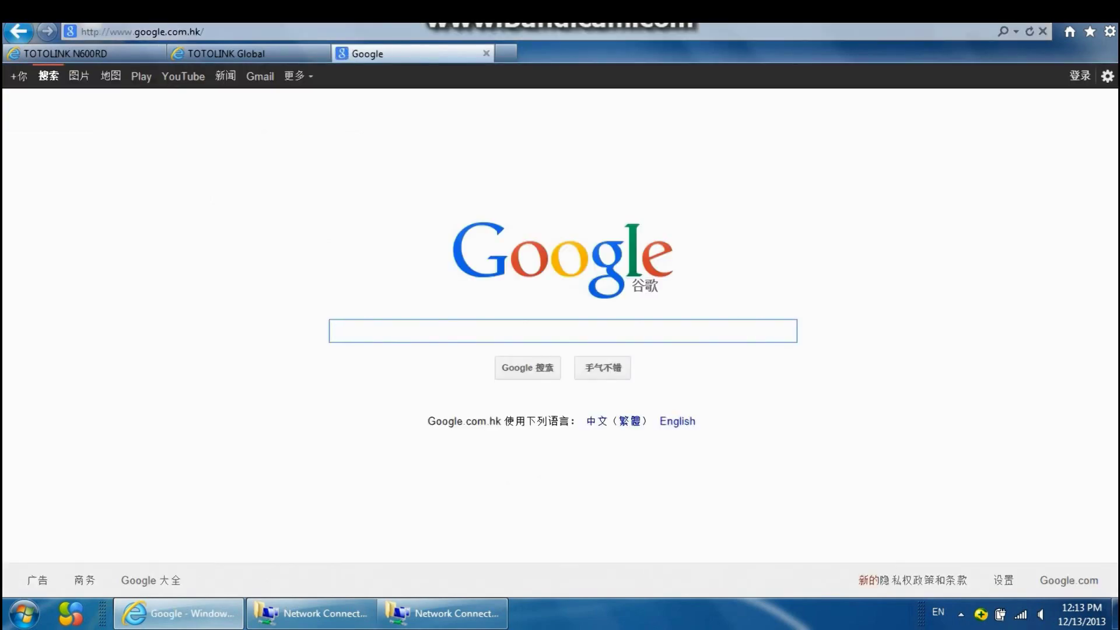
- Search Google for 'youtube' and scroll through the results
{"action": "left_click", "coordinate": [389, 326]}
{"action": "type", "text": "youtub"}
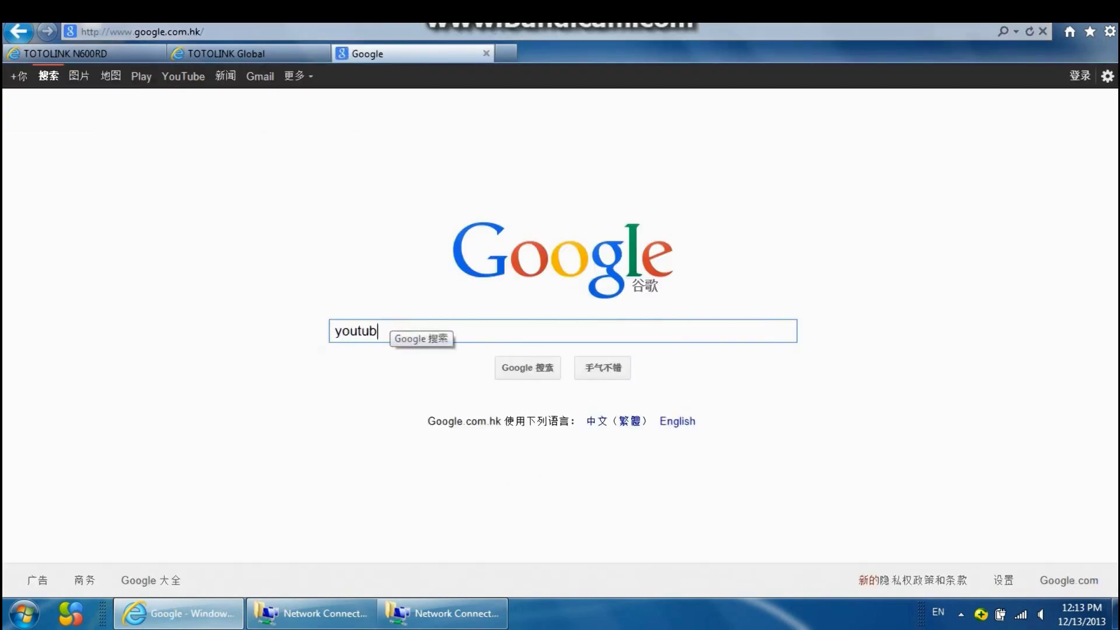
{"action": "type", "text": "e"}
{"action": "key", "text": "Return"}
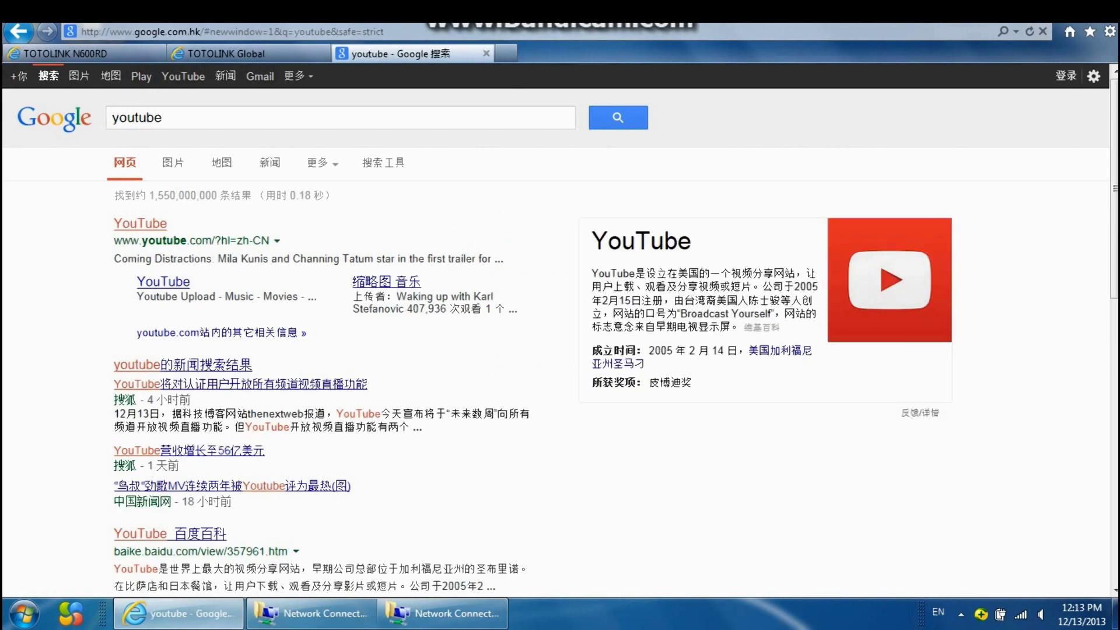
{"action": "scroll", "coordinate": [560, 327], "scroll_direction": "down", "scroll_amount": 5}
{"action": "scroll", "coordinate": [560, 327], "scroll_direction": "down", "scroll_amount": 5}
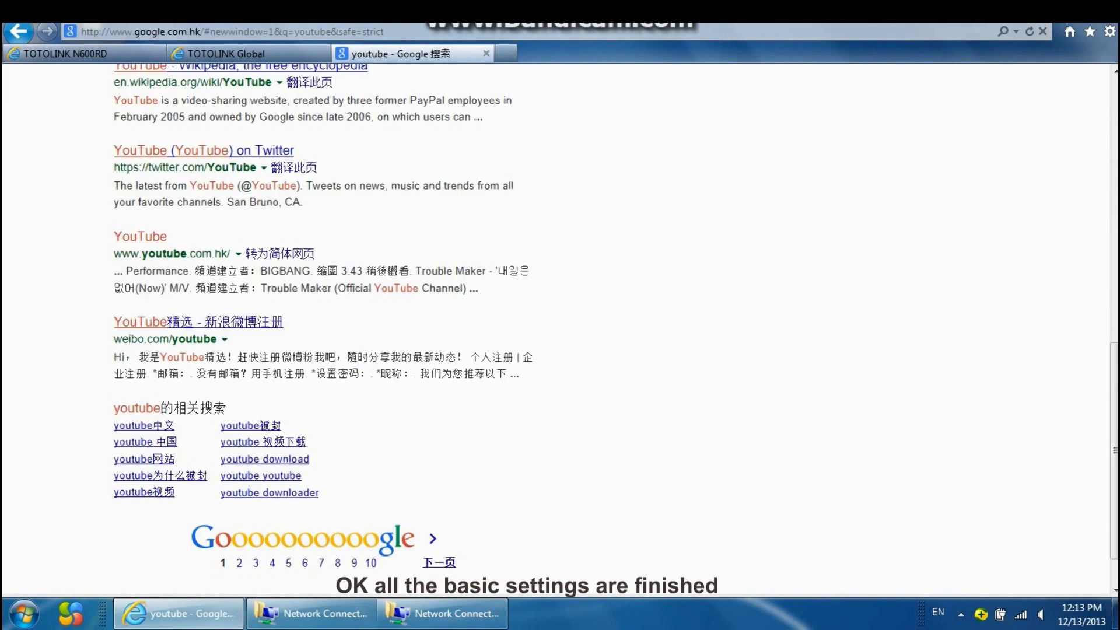